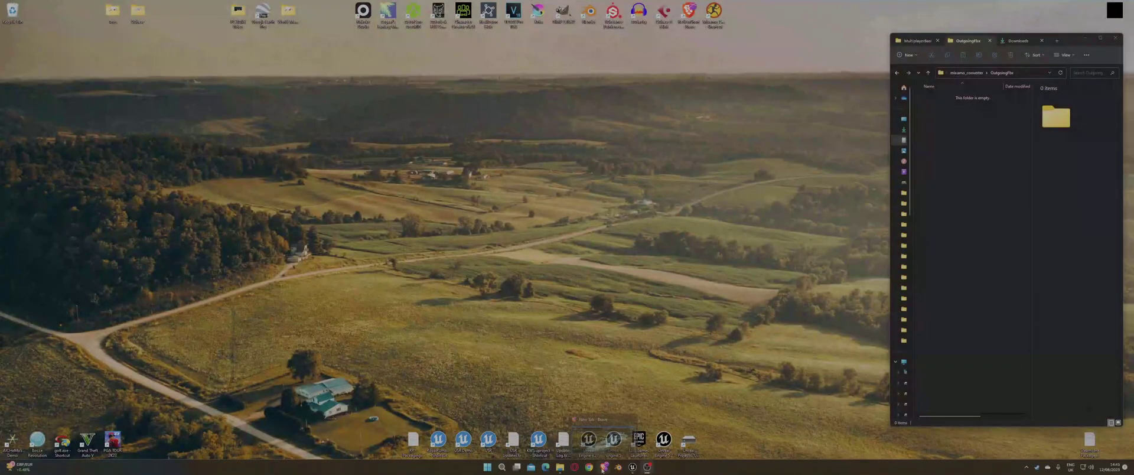
# In Brave, open the Mixamo Converter V.2.4 store page on the Terribilis Studio site.
pyautogui.click(602, 470)
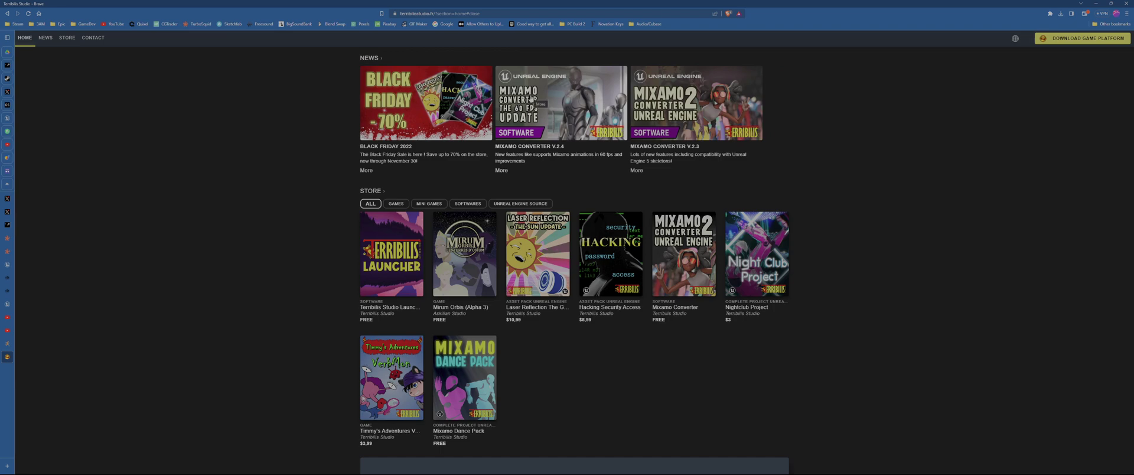
pyautogui.click(530, 98)
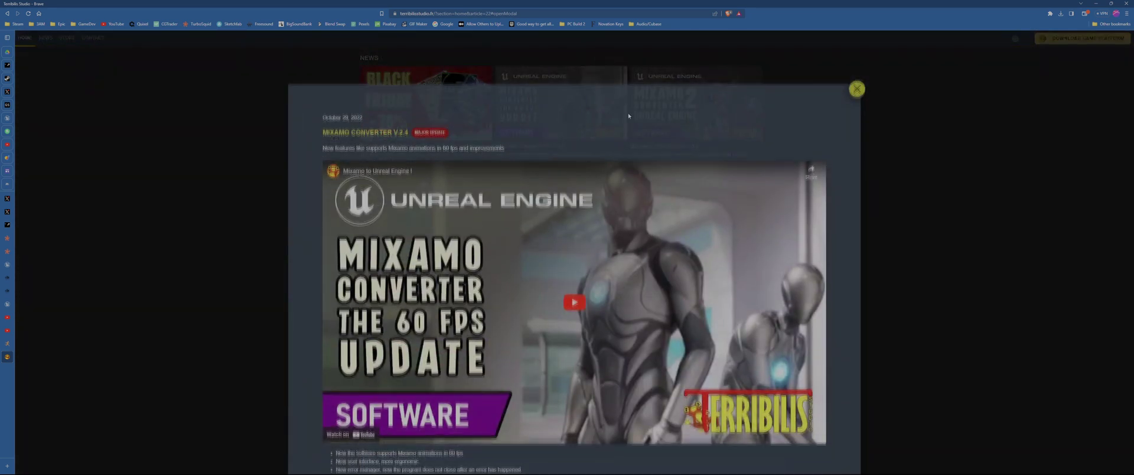
pyautogui.scroll(-4, 519, 204)
pyautogui.click(353, 354)
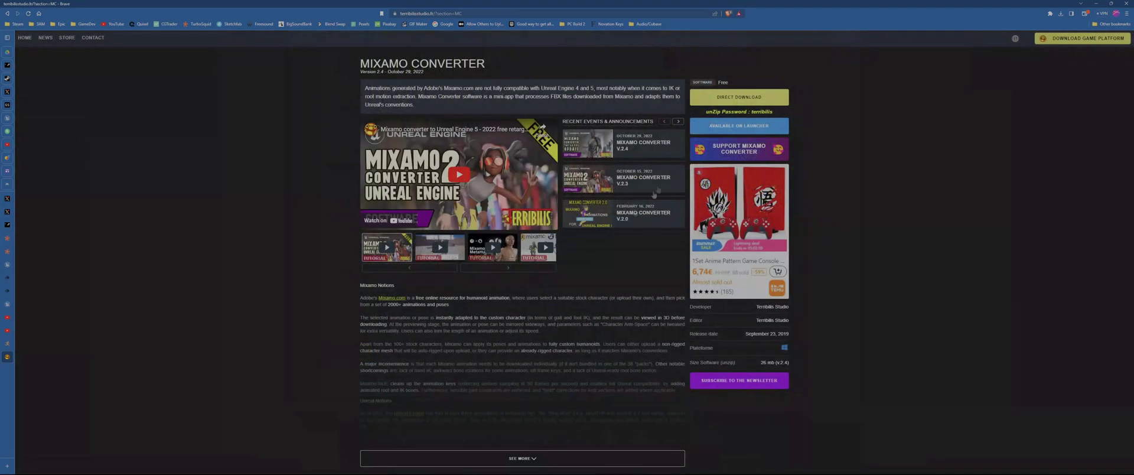
# Direct-download mixamo_converter.zip into Downloads, then minimize the browser.
pyautogui.click(743, 98)
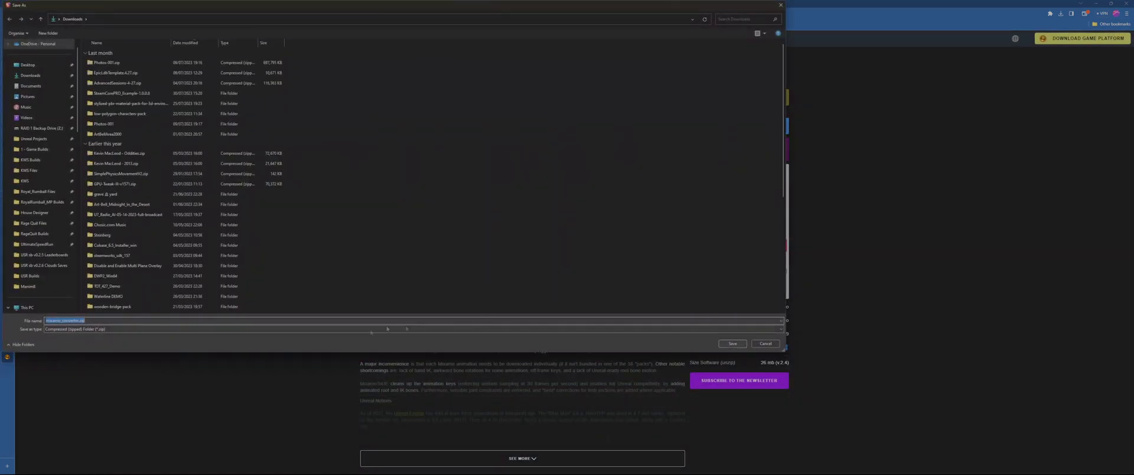
pyautogui.click(729, 344)
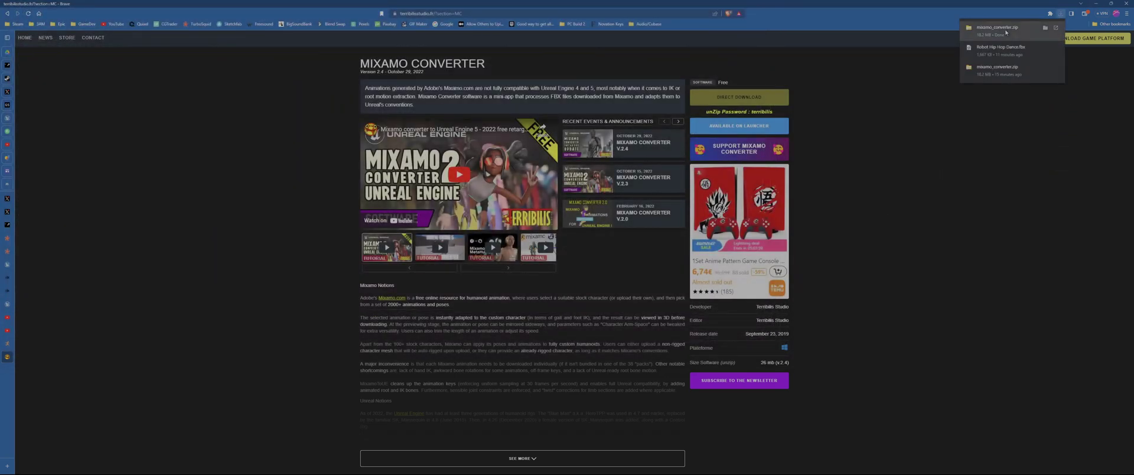
pyautogui.click(1045, 29)
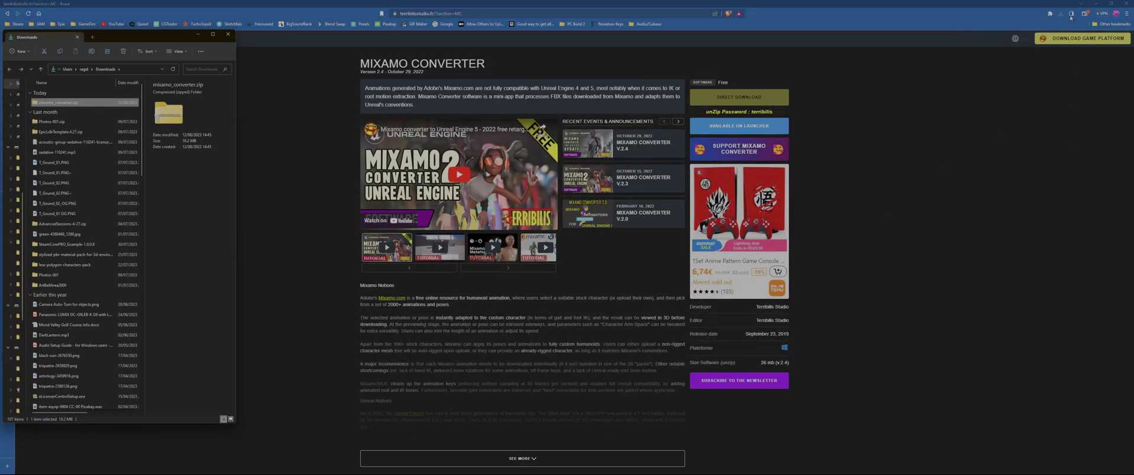
pyautogui.click(1095, 3)
# Show the Downloads folder in File Explorer and select mixamo_converter.zip.
pyautogui.click(228, 34)
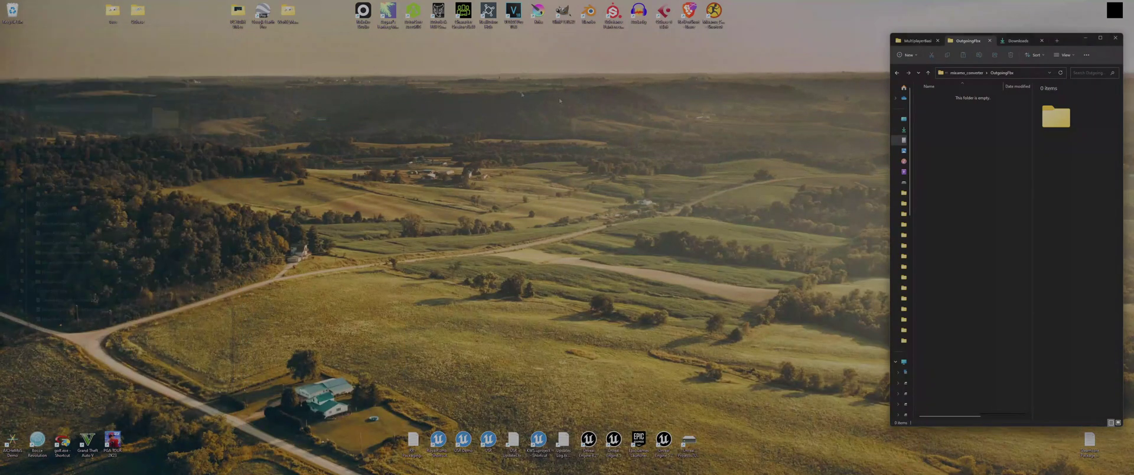
pyautogui.click(1011, 41)
pyautogui.click(951, 131)
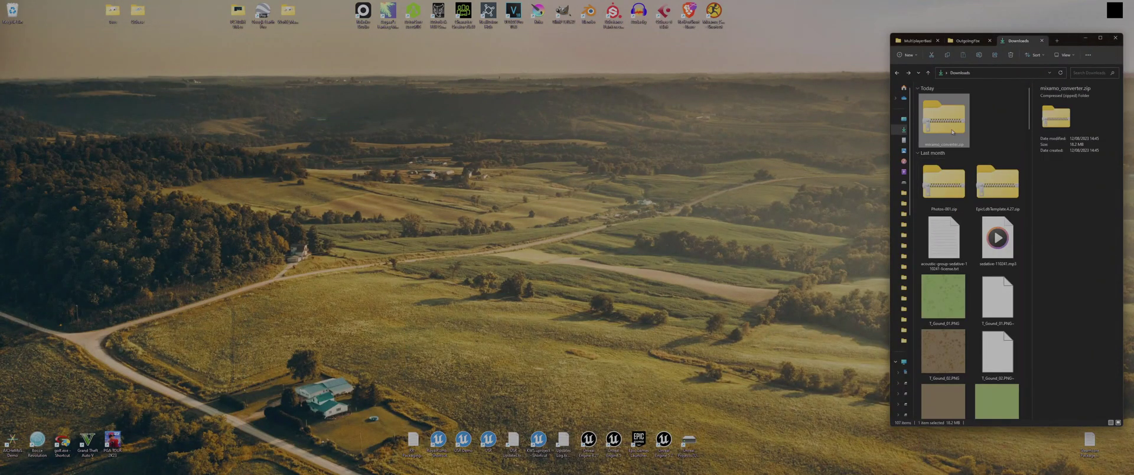
pyautogui.rightClick(944, 122)
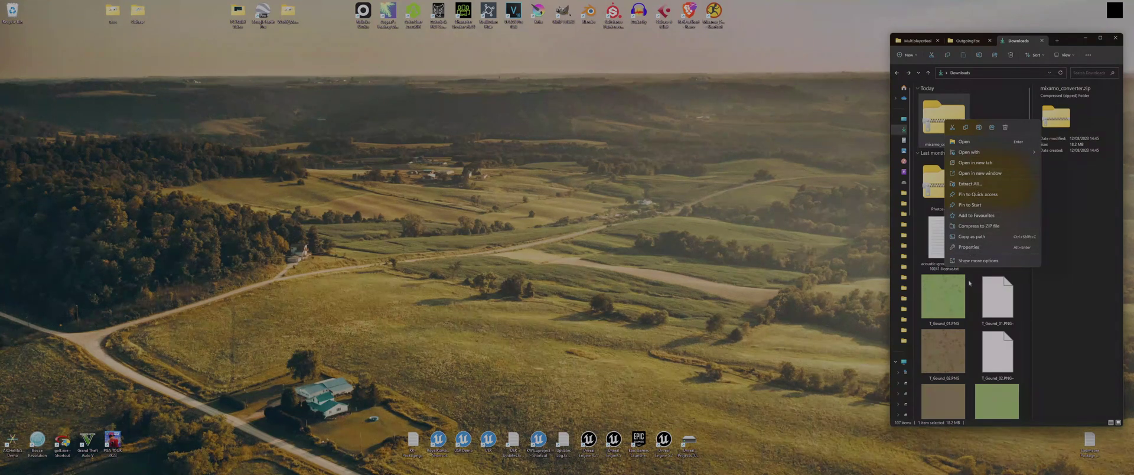
pyautogui.click(972, 261)
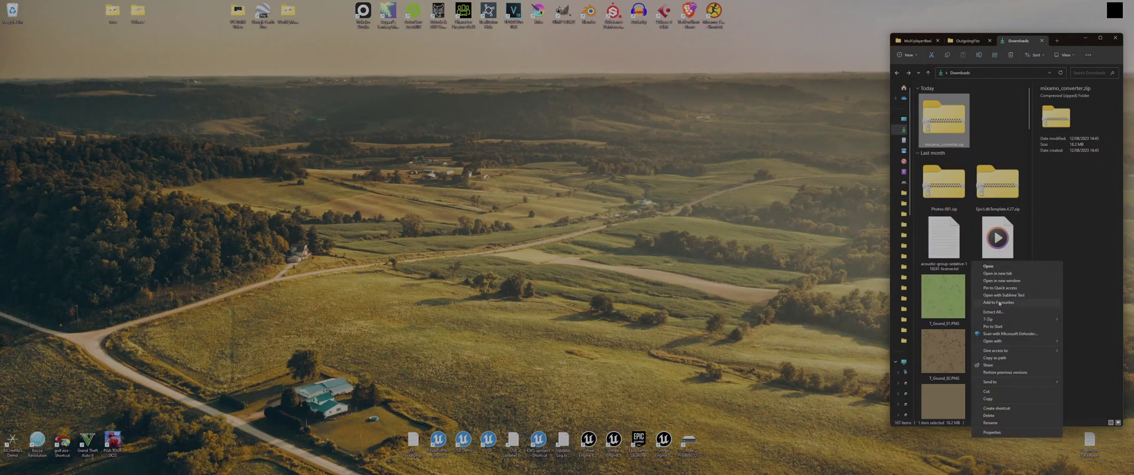
pyautogui.moveTo(998, 320)
pyautogui.click(993, 128)
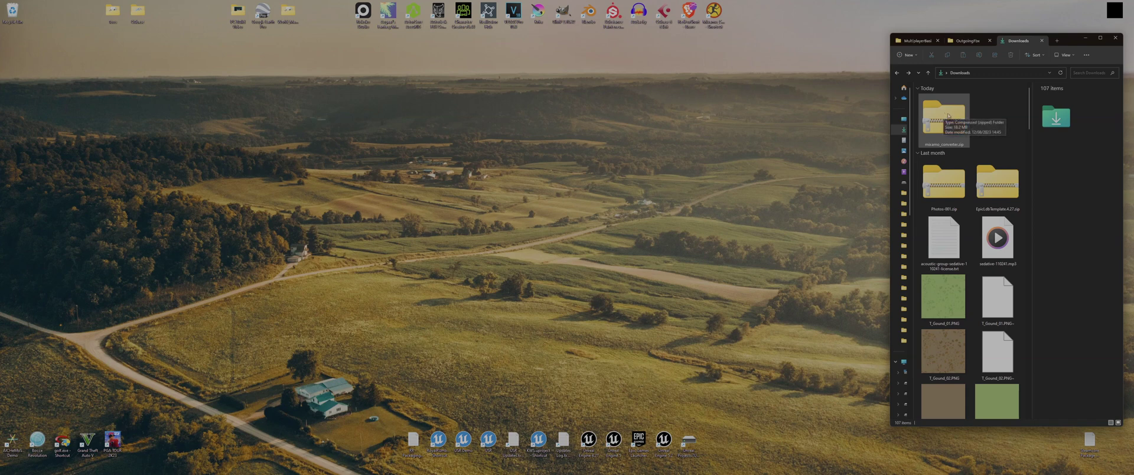
# Extract the zip with 7-Zip into a mixamo_converter folder, entering the archive password.
pyautogui.moveTo(948, 115); pyautogui.dragTo(948, 138, button='right')
pyautogui.moveTo(974, 141)
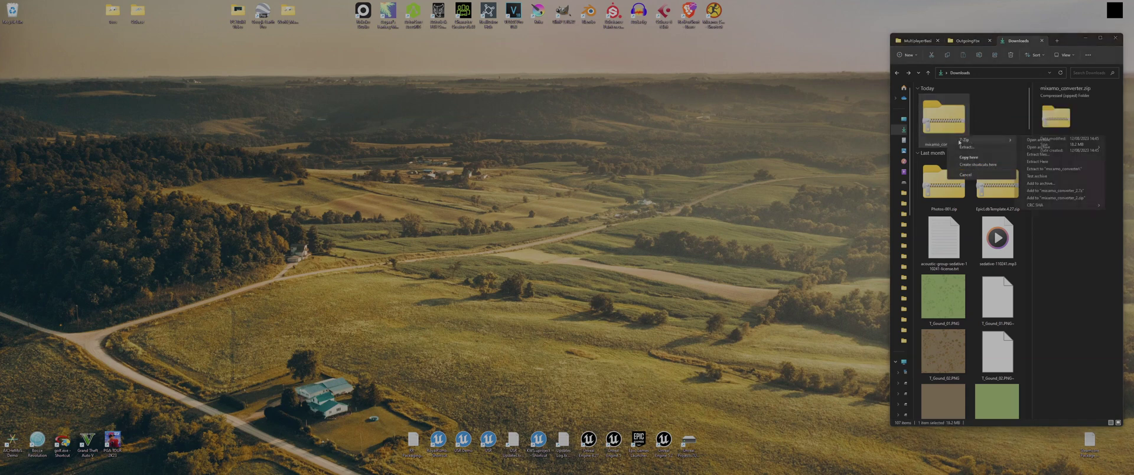
pyautogui.click(1040, 154)
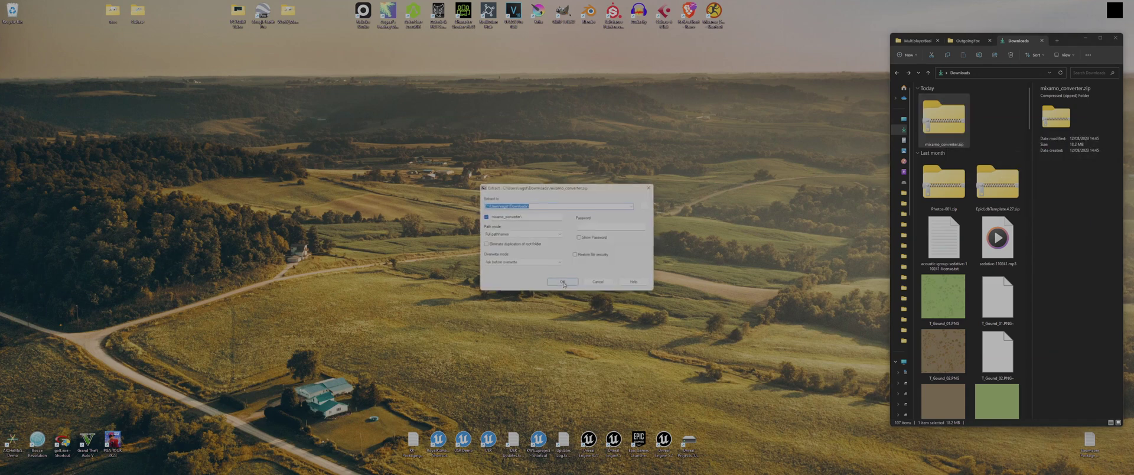
pyautogui.click(563, 282)
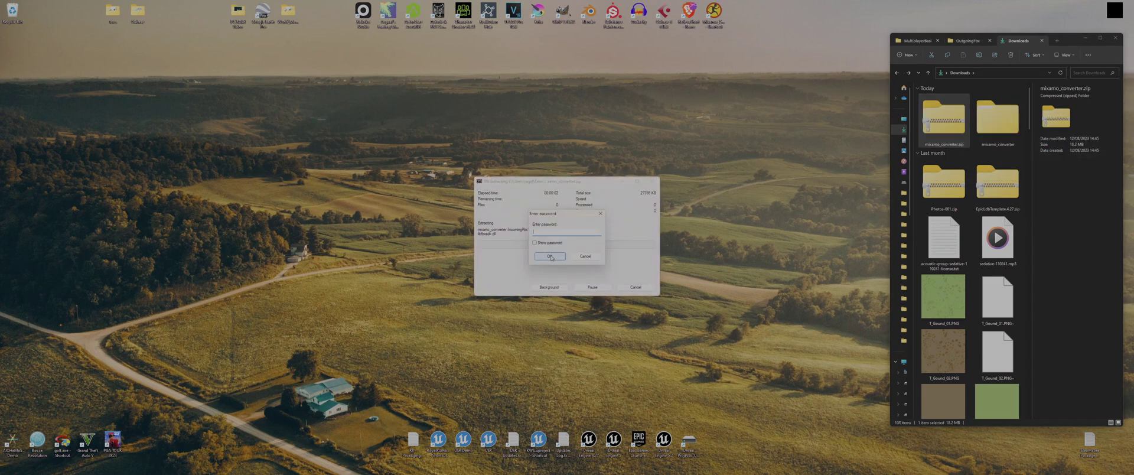
pyautogui.click(550, 257)
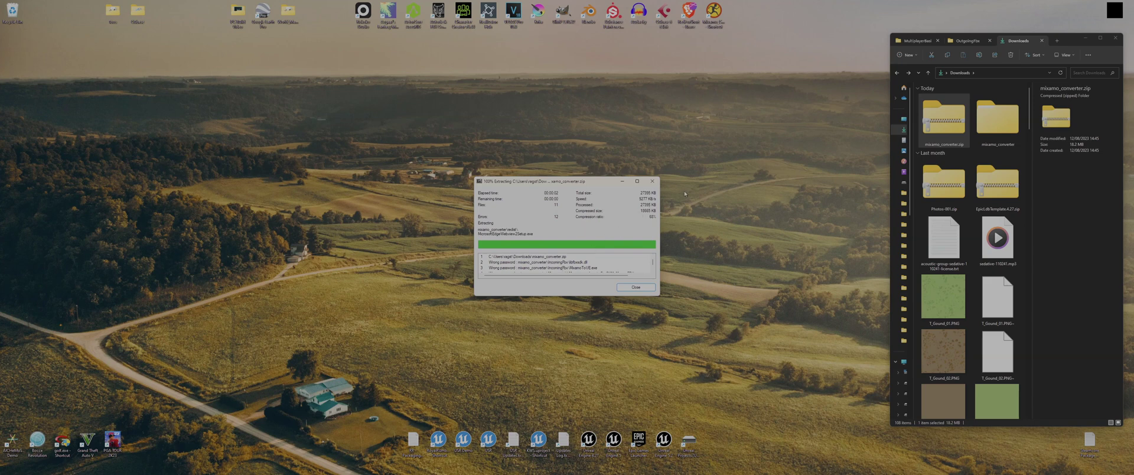
pyautogui.click(635, 287)
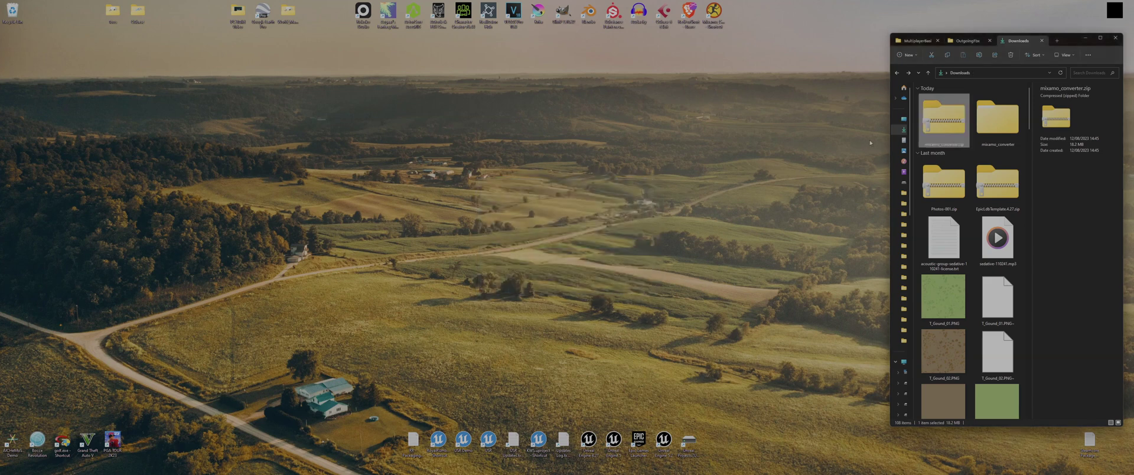
# Browse the extracted folders, then open Documents\mixamo_converter containing Mixamo_Converter.exe.
pyautogui.doubleClick(936, 121)
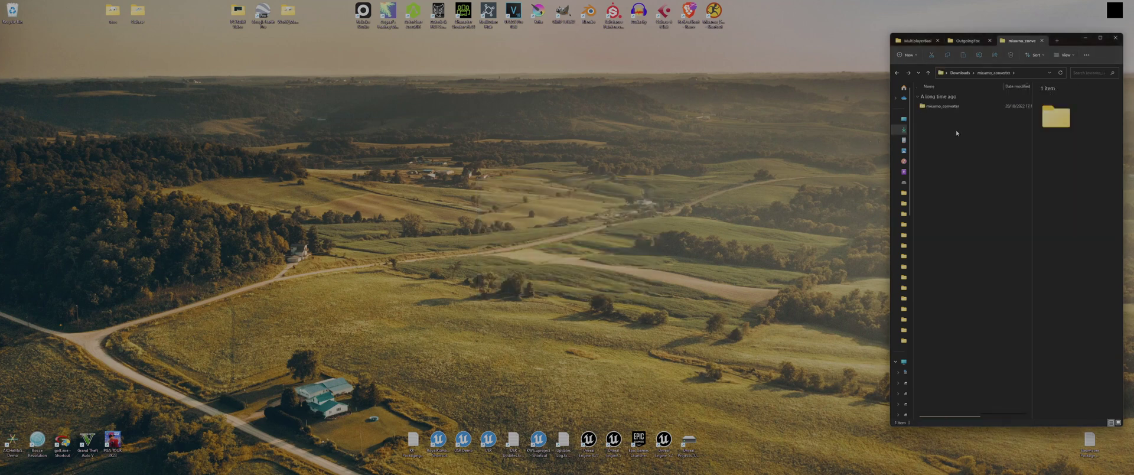
pyautogui.doubleClick(943, 109)
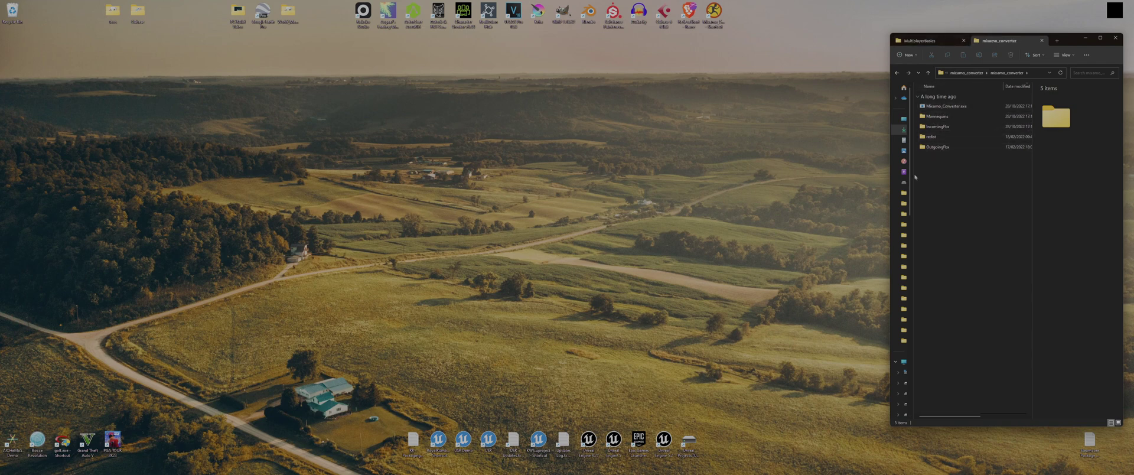
pyautogui.click(966, 107)
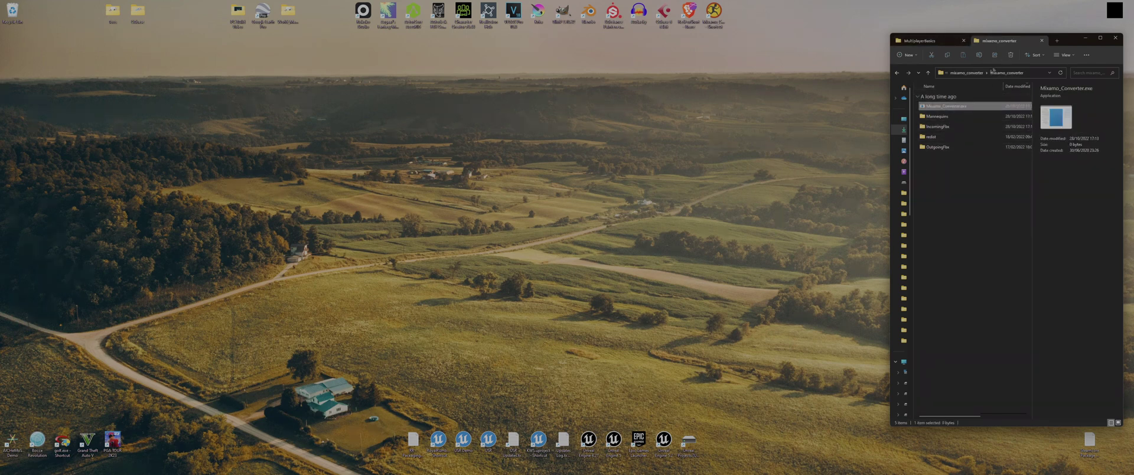
pyautogui.click(904, 142)
pyautogui.scroll(-1, 946, 255)
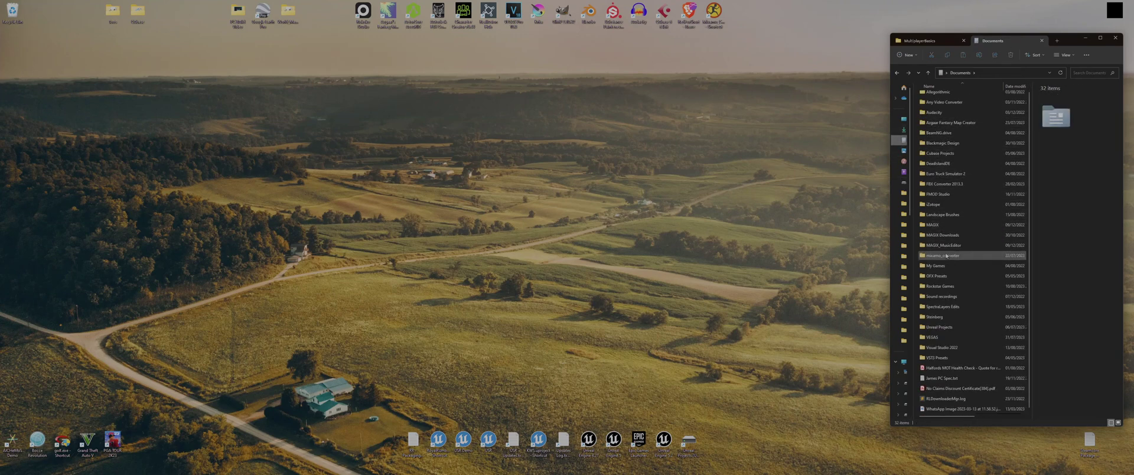
pyautogui.doubleClick(941, 257)
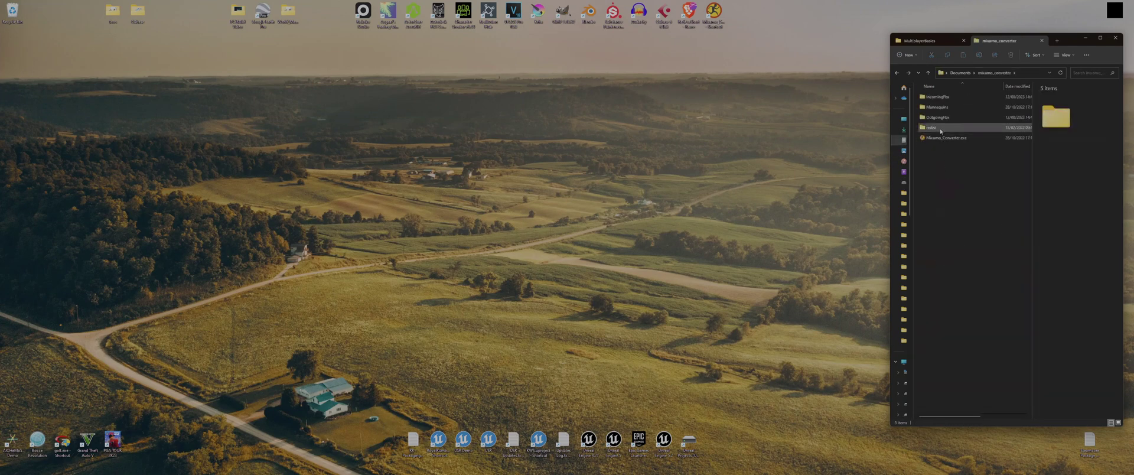
# Launch Mixamo_Converter.exe, move its splash window left, and return to Brave.
pyautogui.doubleClick(946, 138)
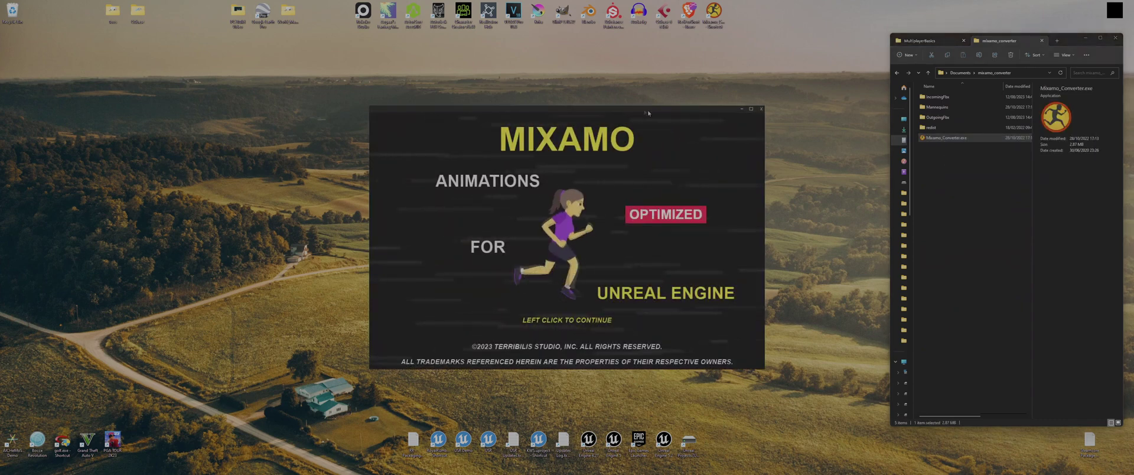
pyautogui.moveTo(518, 137); pyautogui.dragTo(340, 104)
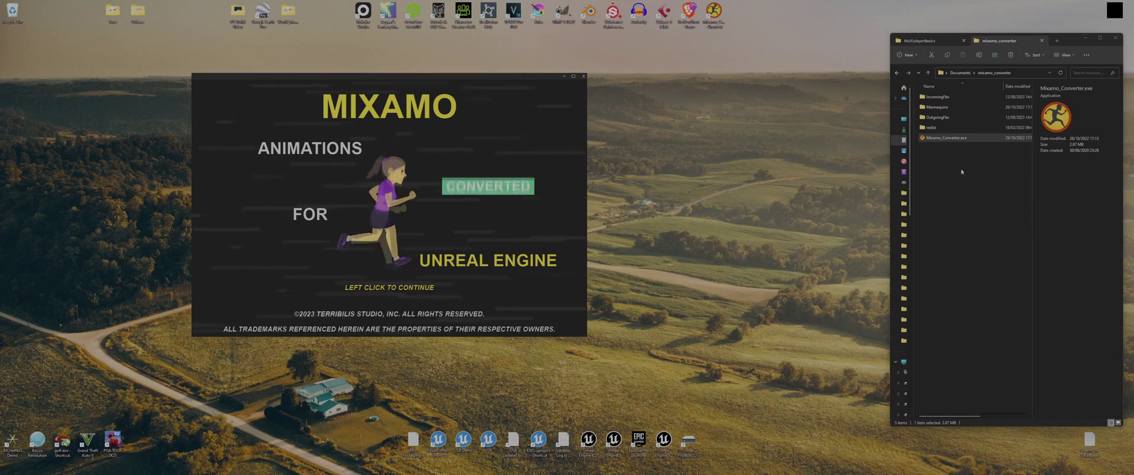
pyautogui.moveTo(640, 470)
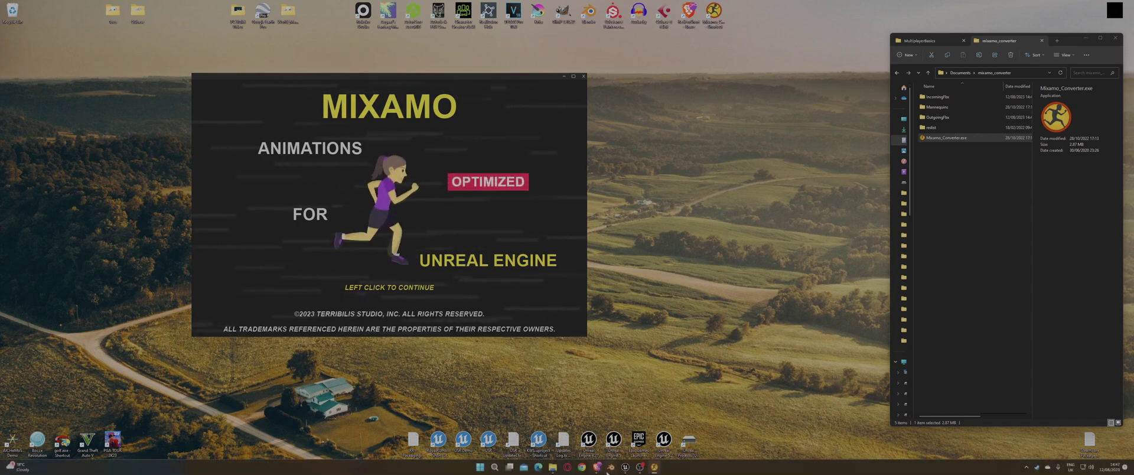
pyautogui.click(640, 467)
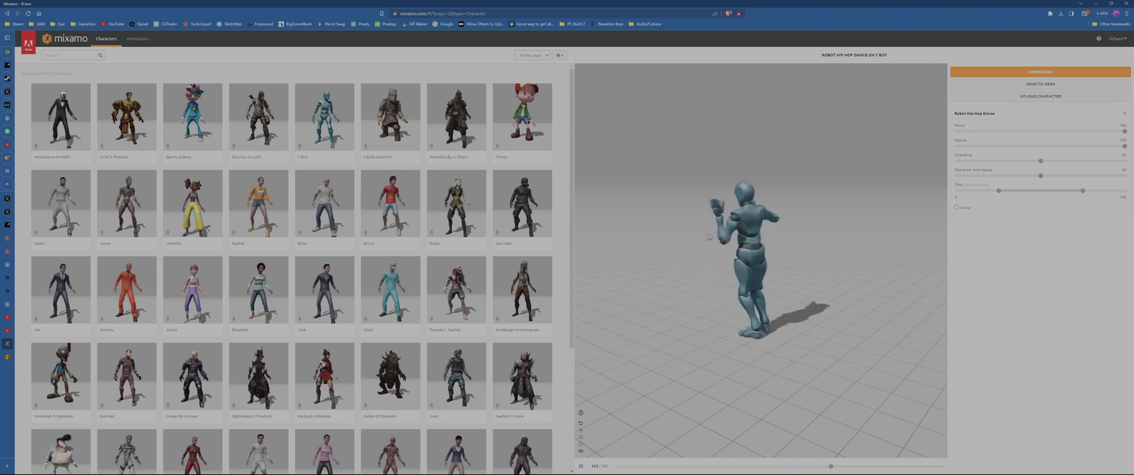
# Drag _SKM_Manny_Simple.FBX from Mannequins\Manny unreal engin 5 onto Mixamo's character upload.
pyautogui.click(1012, 97)
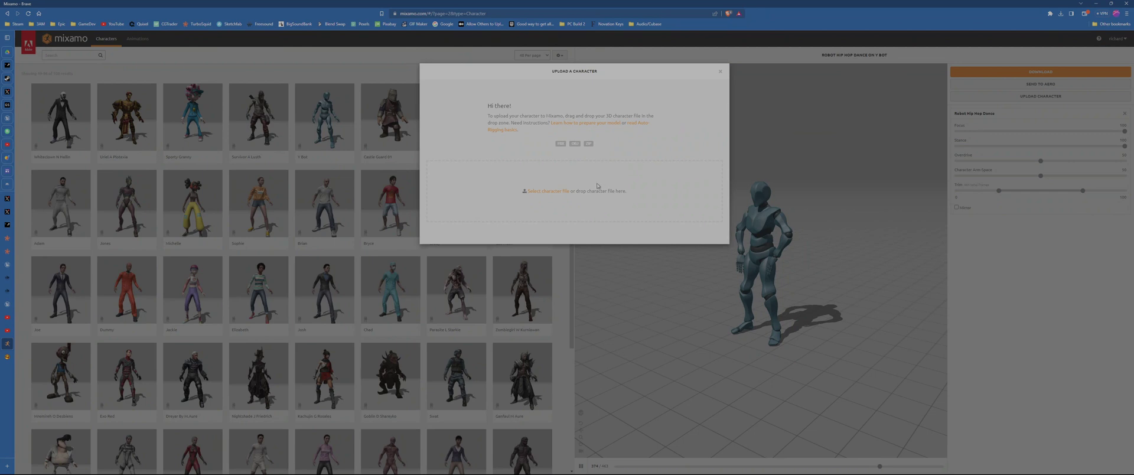
pyautogui.hotkey('alt', 'Tab')
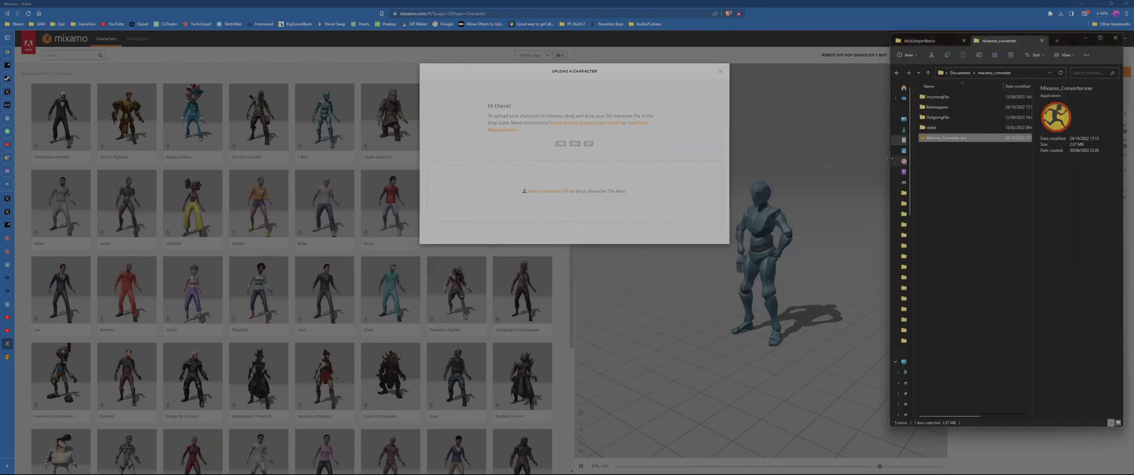
pyautogui.click(943, 154)
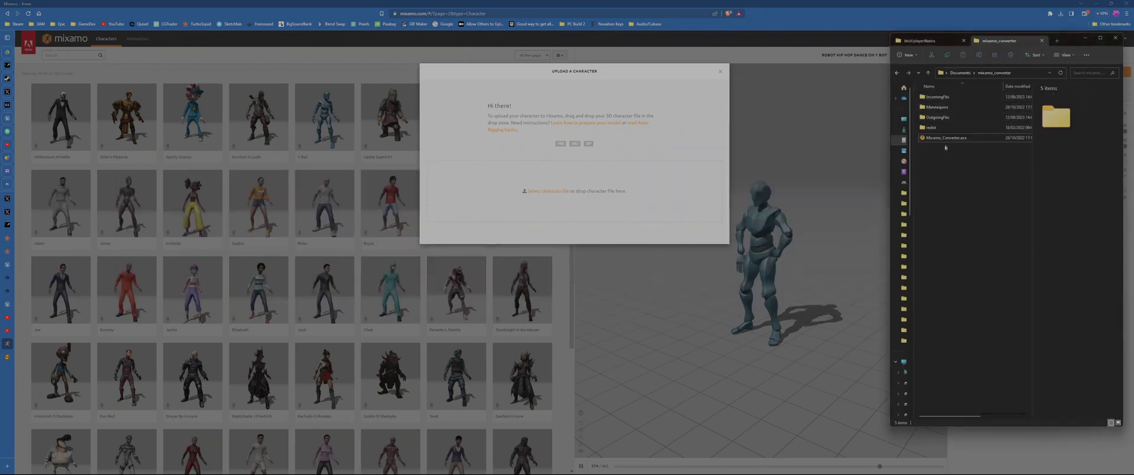
pyautogui.doubleClick(938, 108)
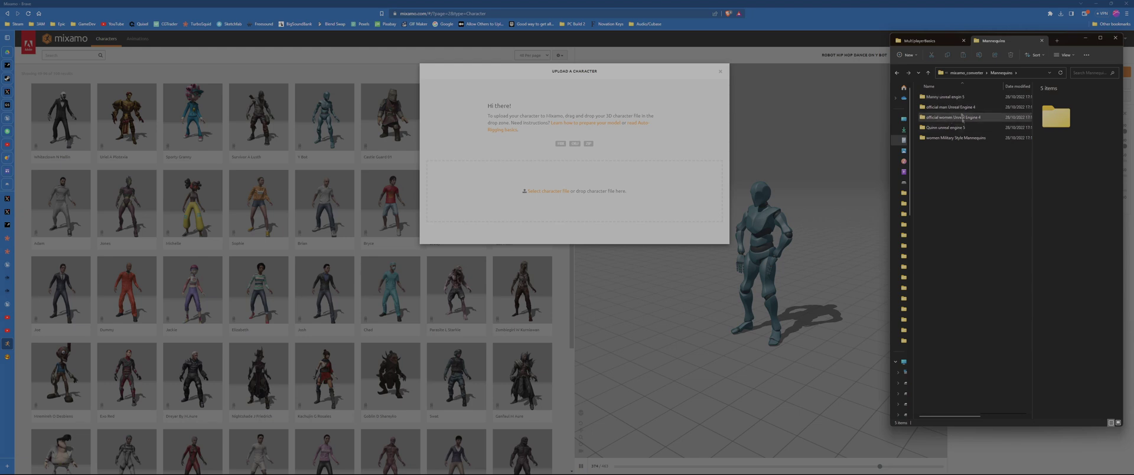
pyautogui.doubleClick(944, 97)
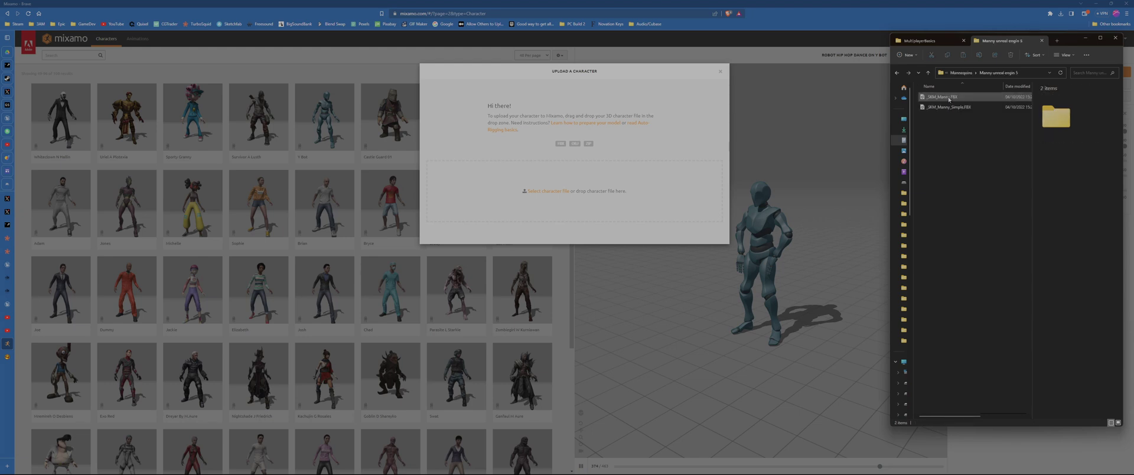
pyautogui.click(955, 108)
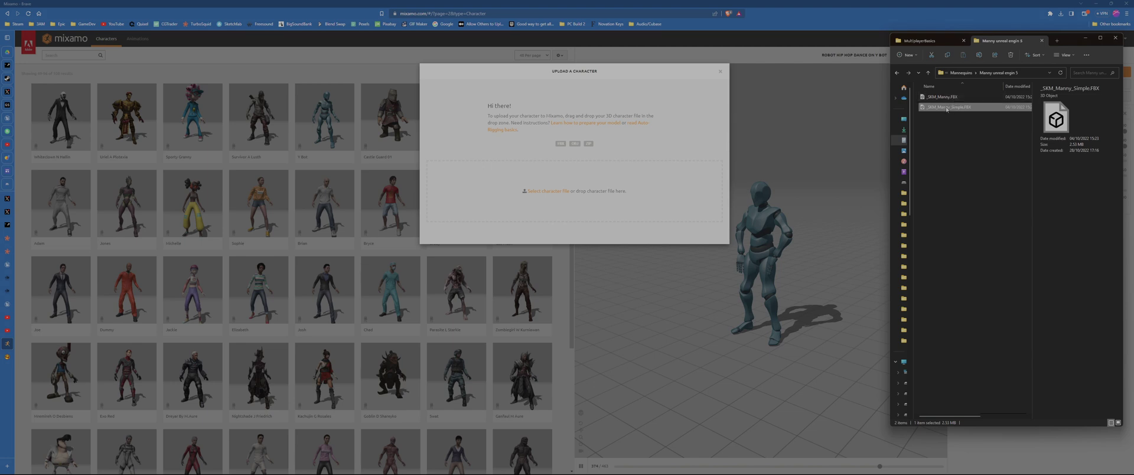
pyautogui.moveTo(947, 108); pyautogui.dragTo(562, 183)
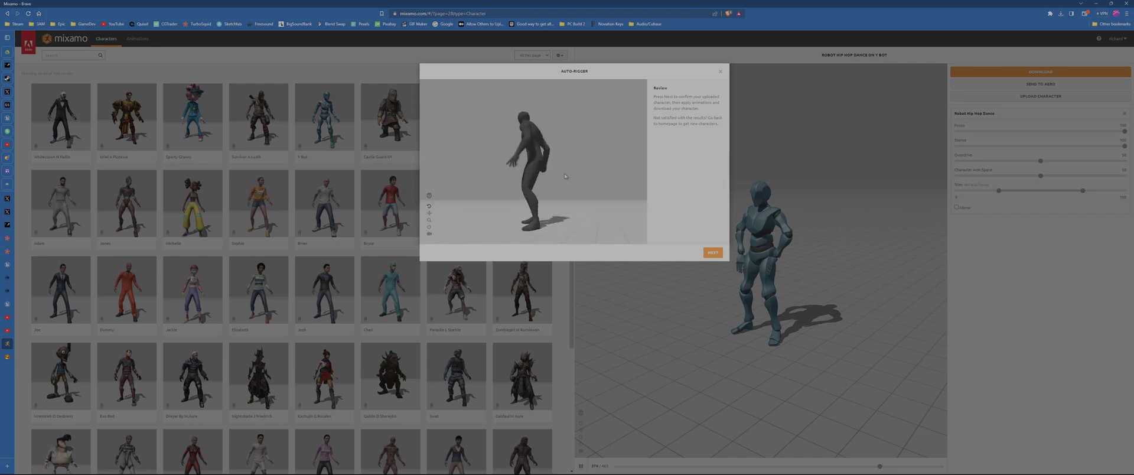
# Confirm the Auto-Rigger review and the change to the SK_Manny_Simple character.
pyautogui.click(712, 252)
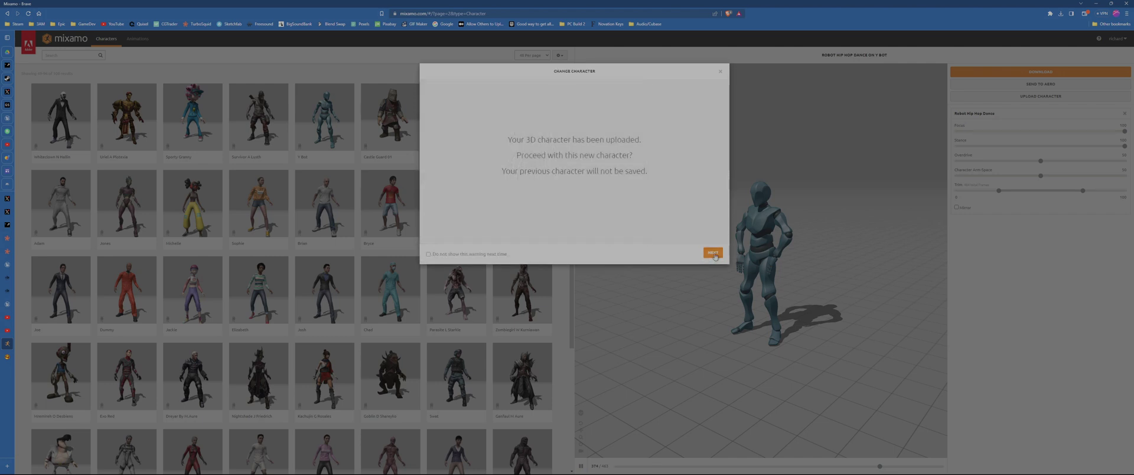
pyautogui.click(712, 253)
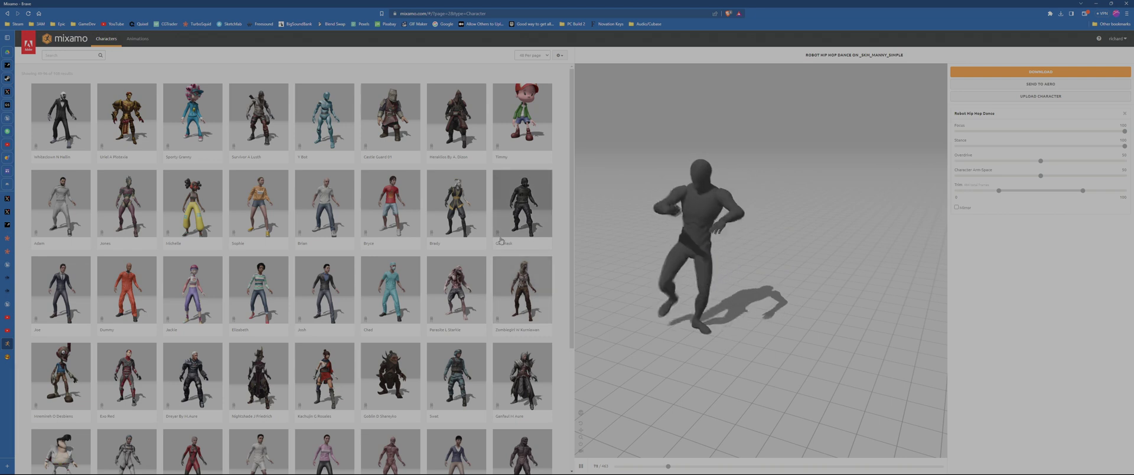
# Search 'dance' in the Characters list, then clear the dance filter.
pyautogui.click(78, 55)
pyautogui.write('dance')
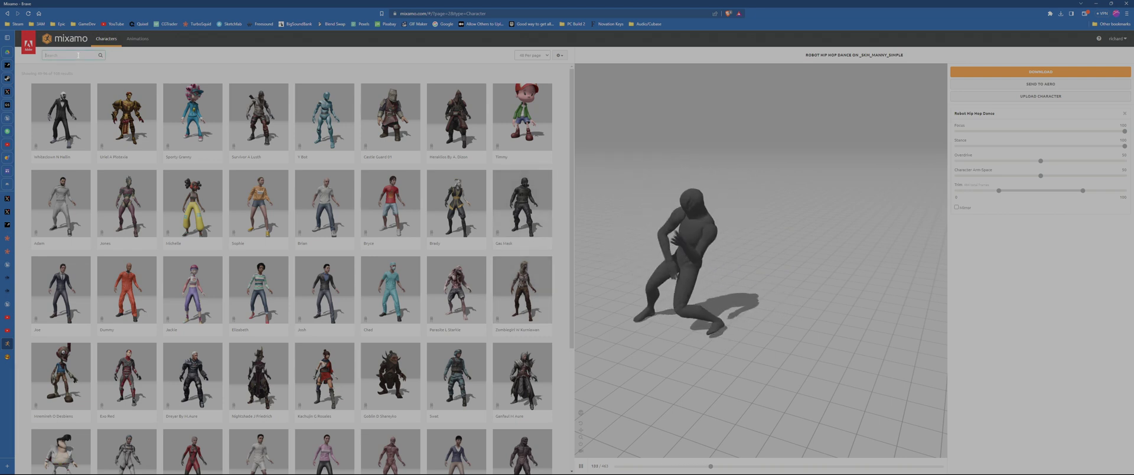
pyautogui.press('Return')
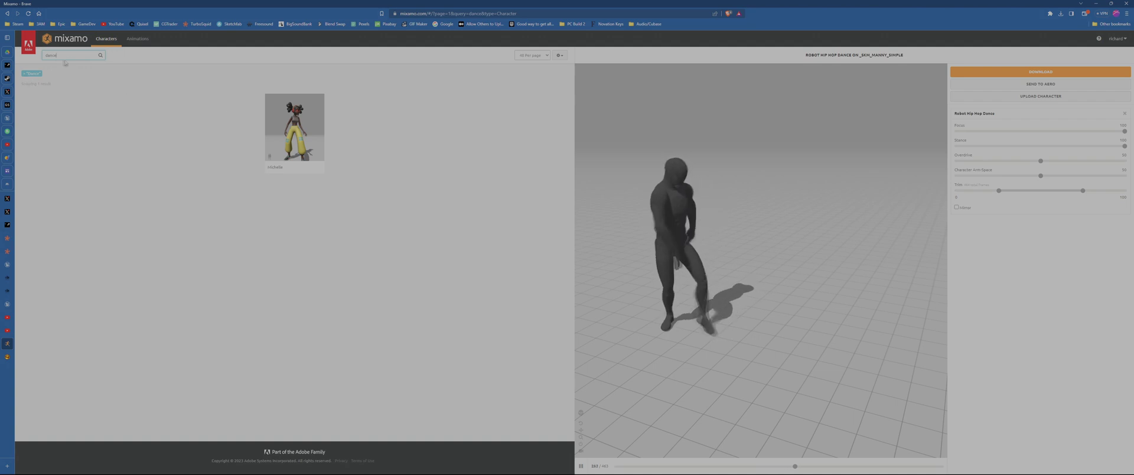
pyautogui.click(37, 75)
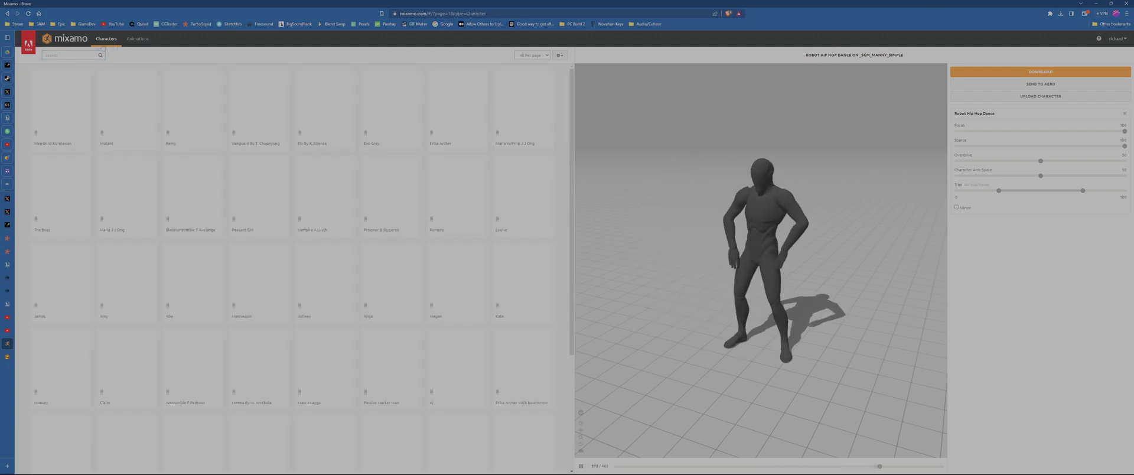
# Search the Animations library for 'dance' and preview Thriller Part 2 on the mannequin.
pyautogui.click(138, 38)
pyautogui.click(69, 55)
pyautogui.write('dance')
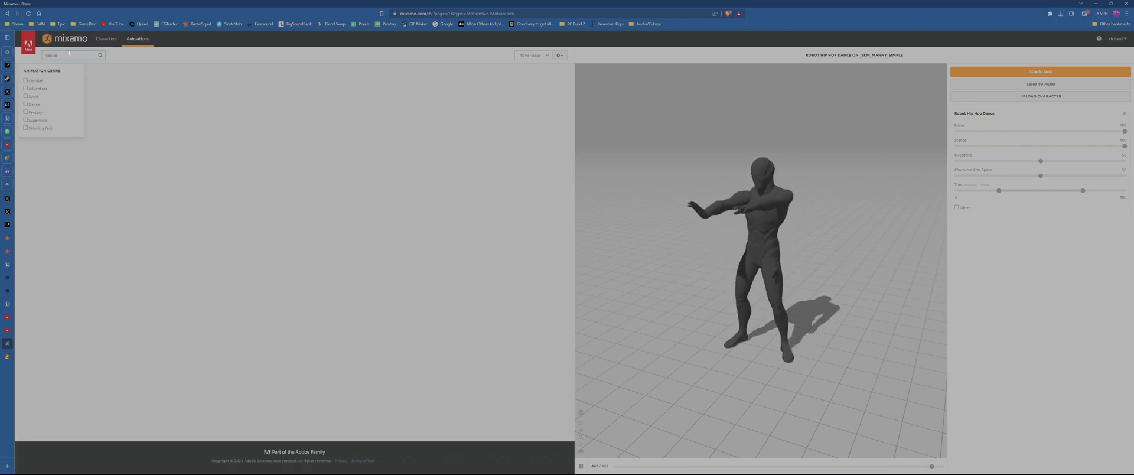
pyautogui.press('Return')
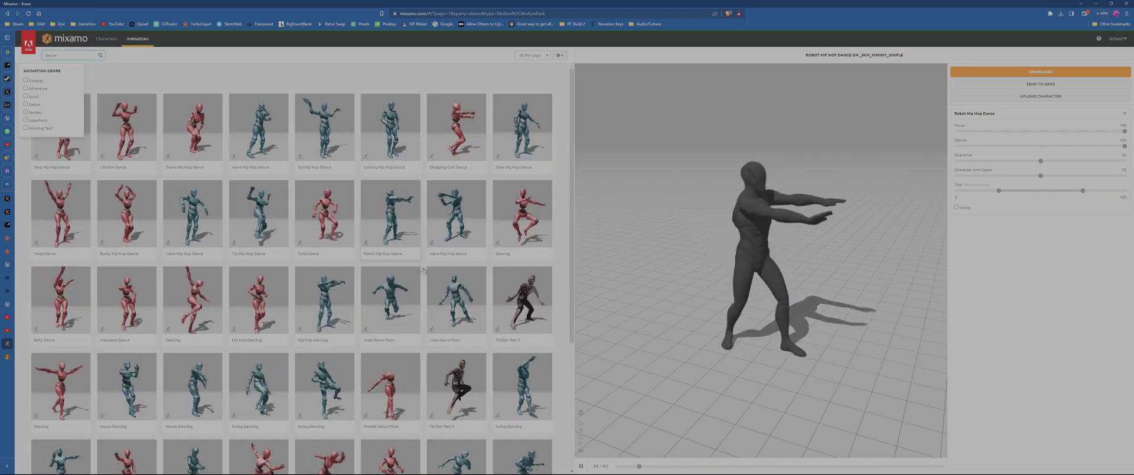
pyautogui.scroll(-1, 514, 278)
pyautogui.click(515, 273)
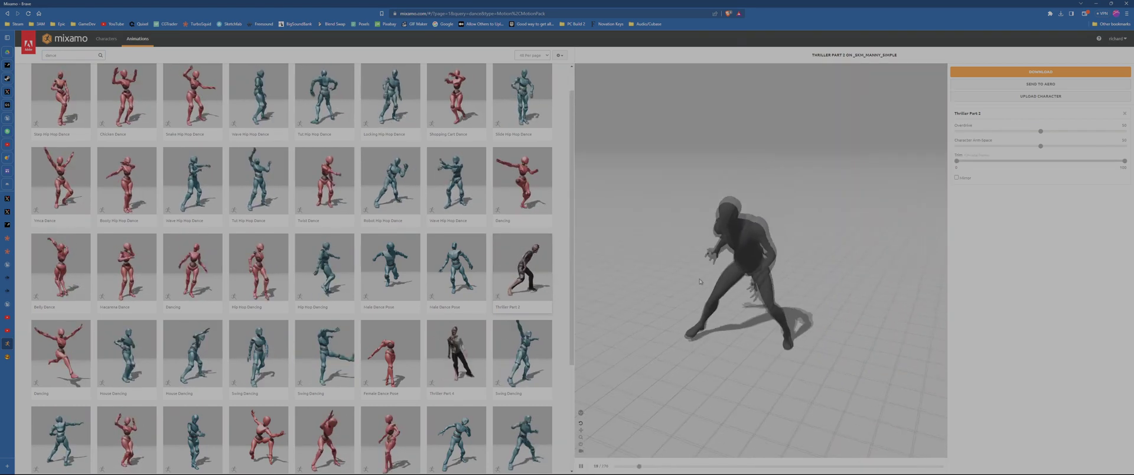
# Download Thriller Part 2 as FBX Without Skin at 30 fps into Downloads.
pyautogui.click(1021, 72)
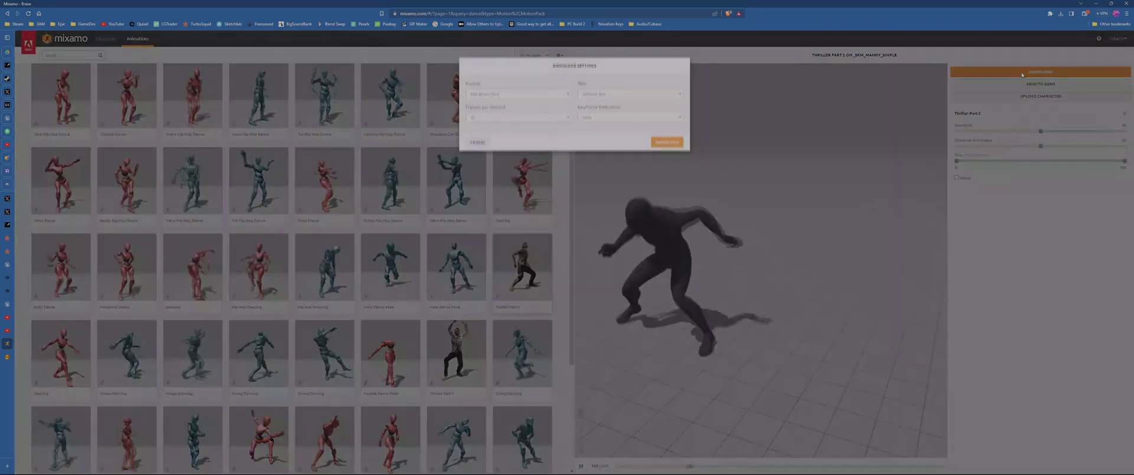
pyautogui.click(599, 99)
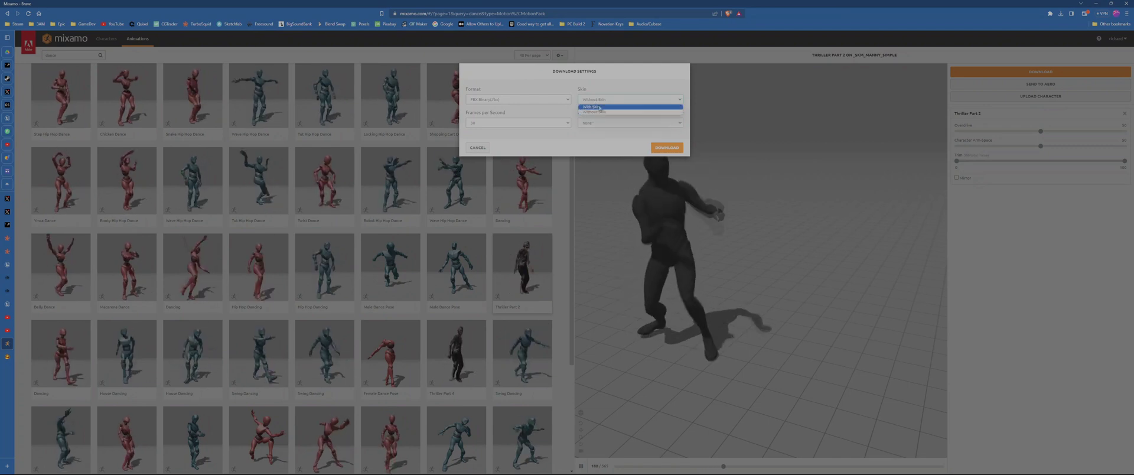
pyautogui.click(595, 112)
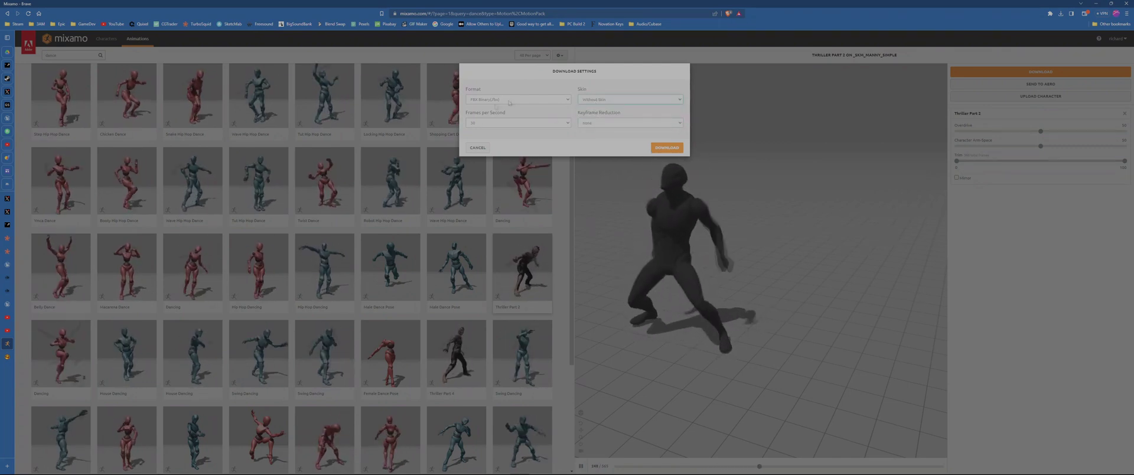
pyautogui.click(480, 123)
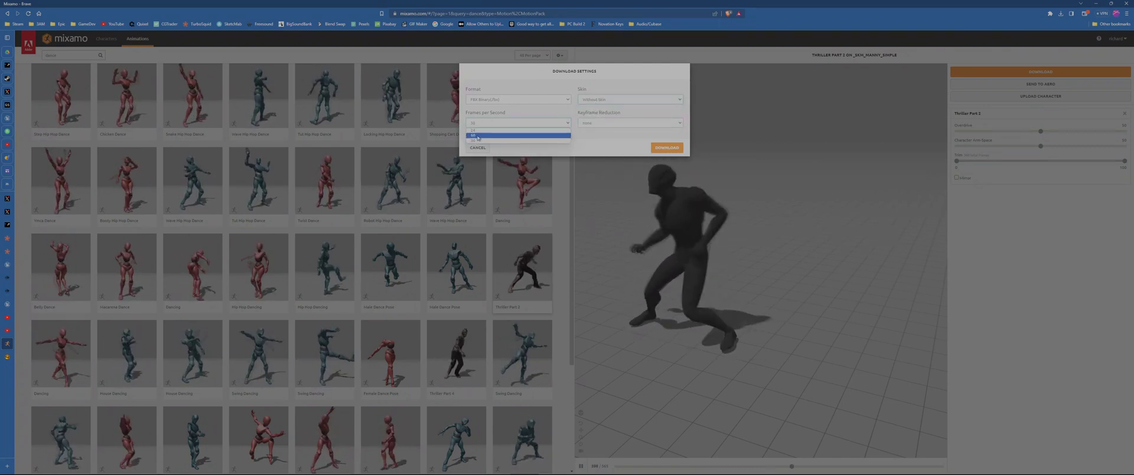
pyautogui.click(479, 140)
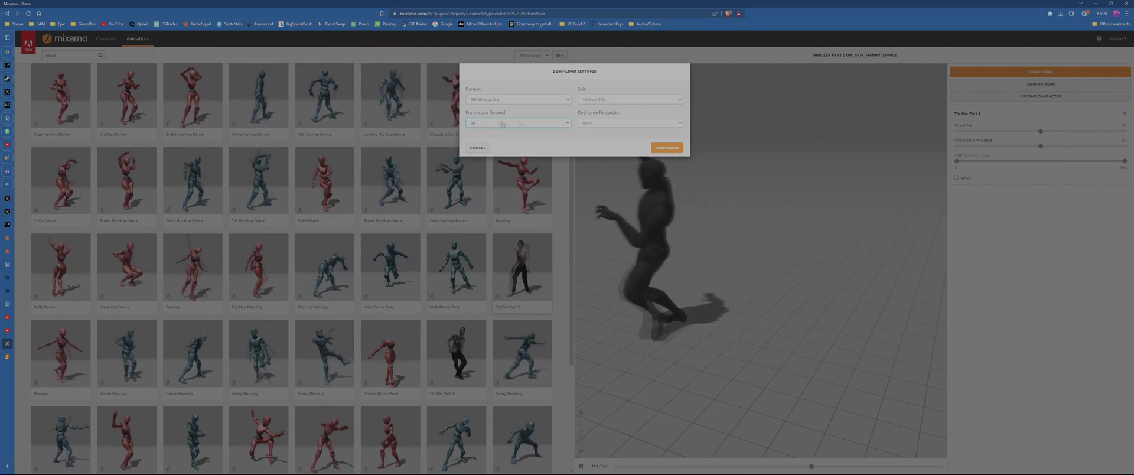
pyautogui.click(655, 148)
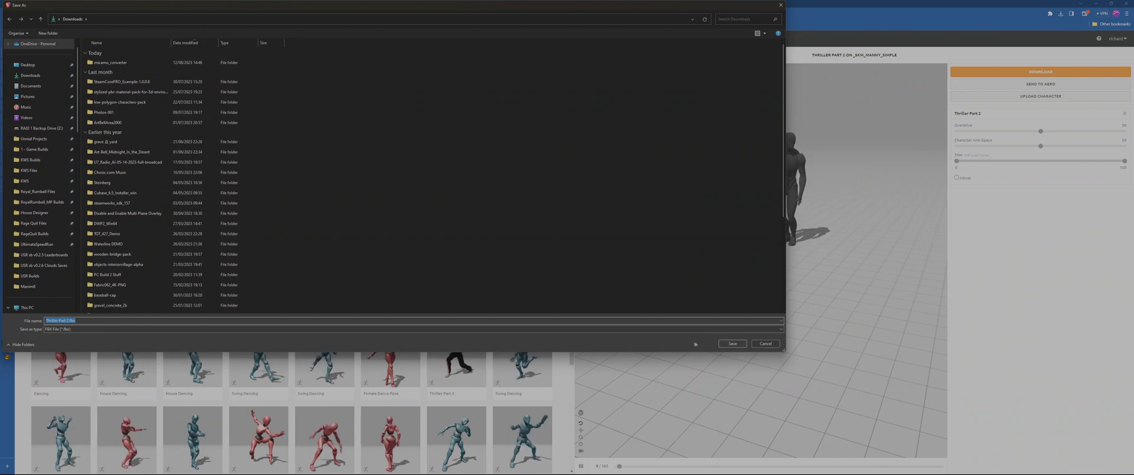
pyautogui.click(731, 343)
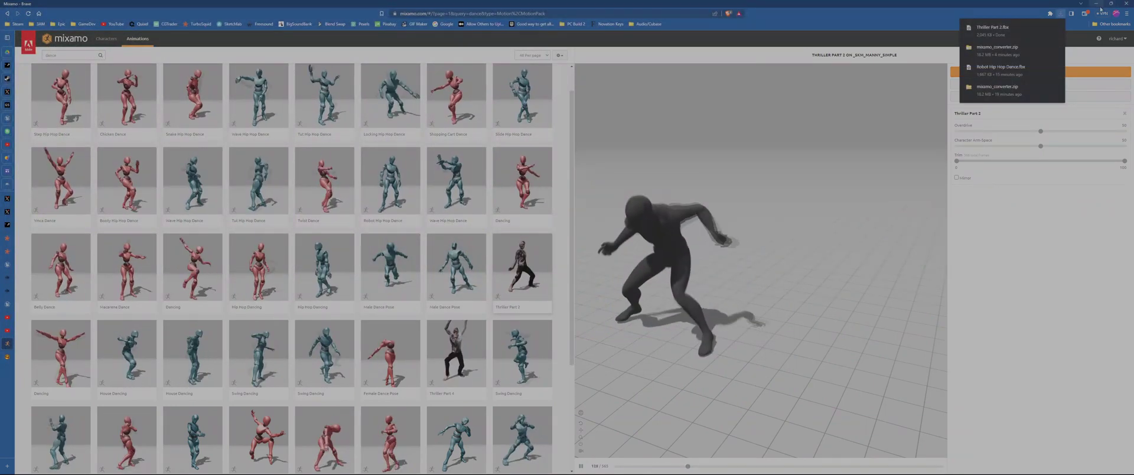
pyautogui.click(1096, 4)
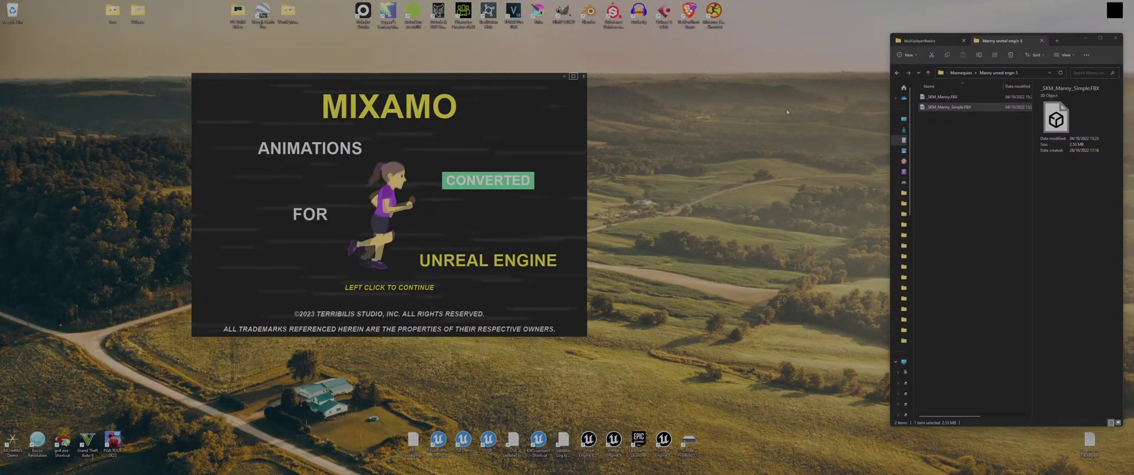
# Copy Thriller Part 2.fbx from Downloads into mixamo_converter\IncomingFbx.
pyautogui.click(1057, 42)
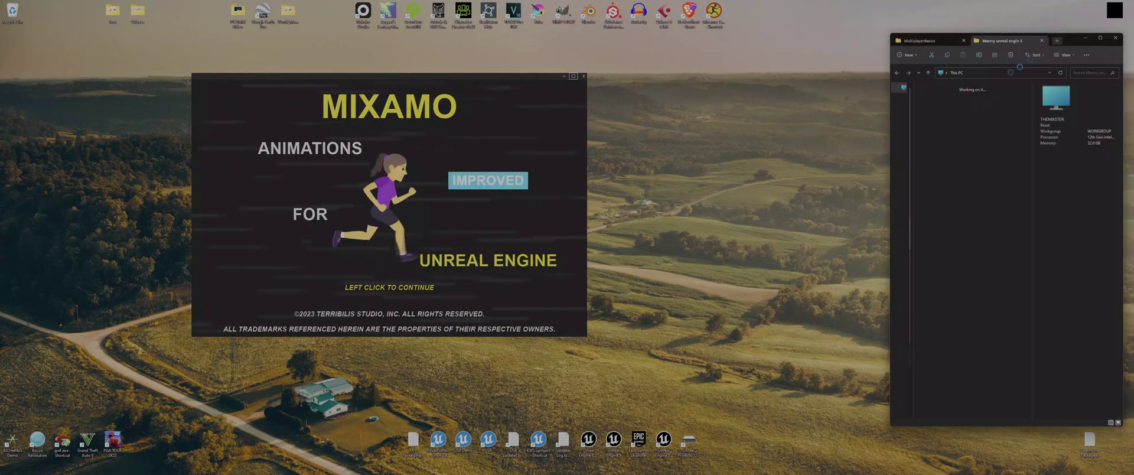
pyautogui.click(916, 130)
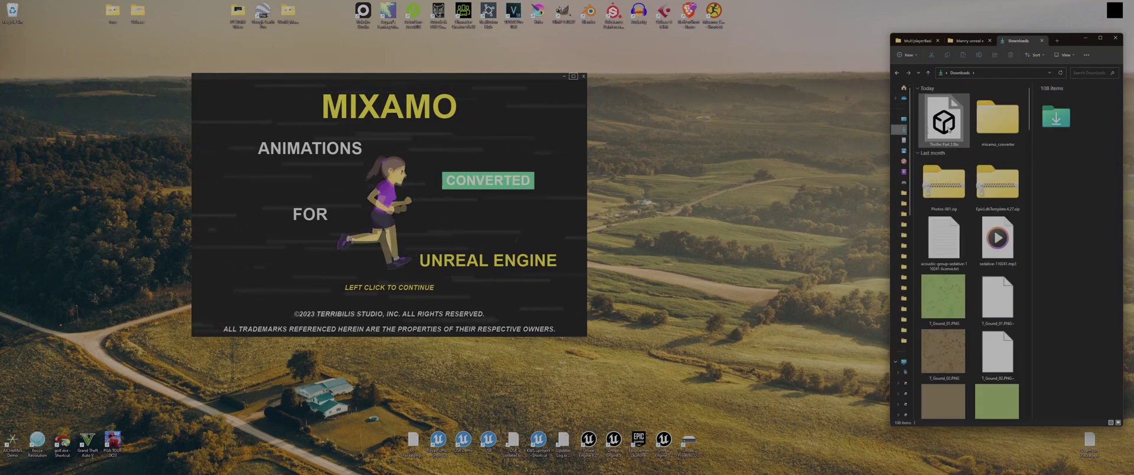
pyautogui.click(944, 124)
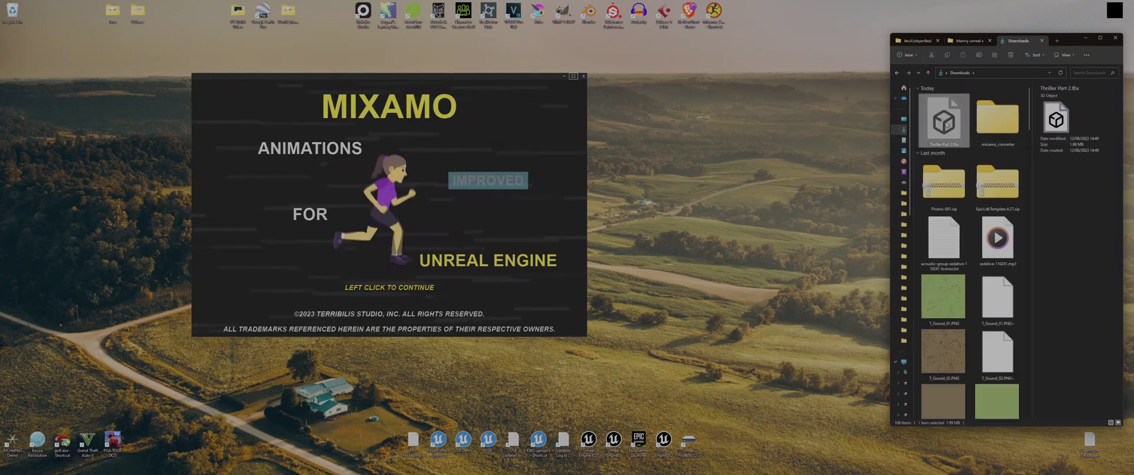
pyautogui.click(968, 41)
pyautogui.hotkey('alt', 'Up')
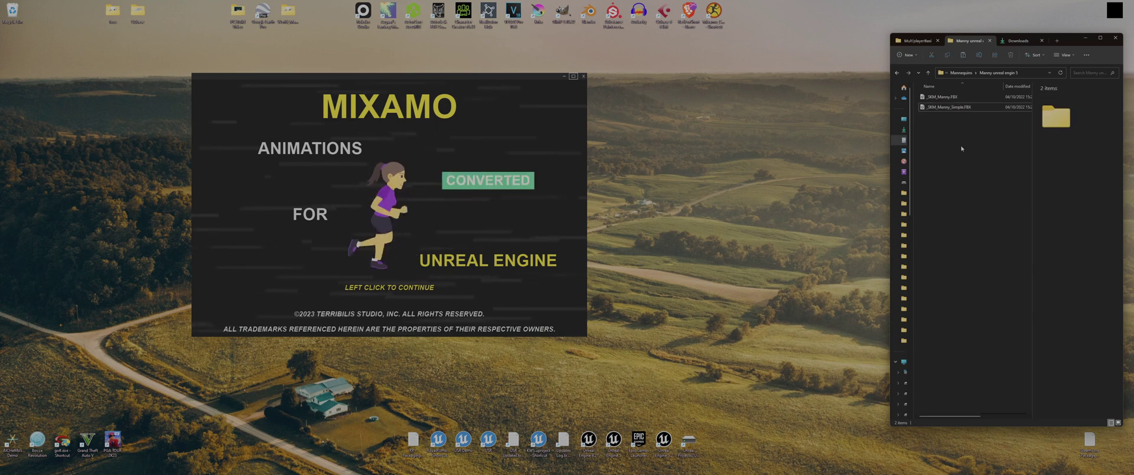
pyautogui.hotkey('alt', 'Up')
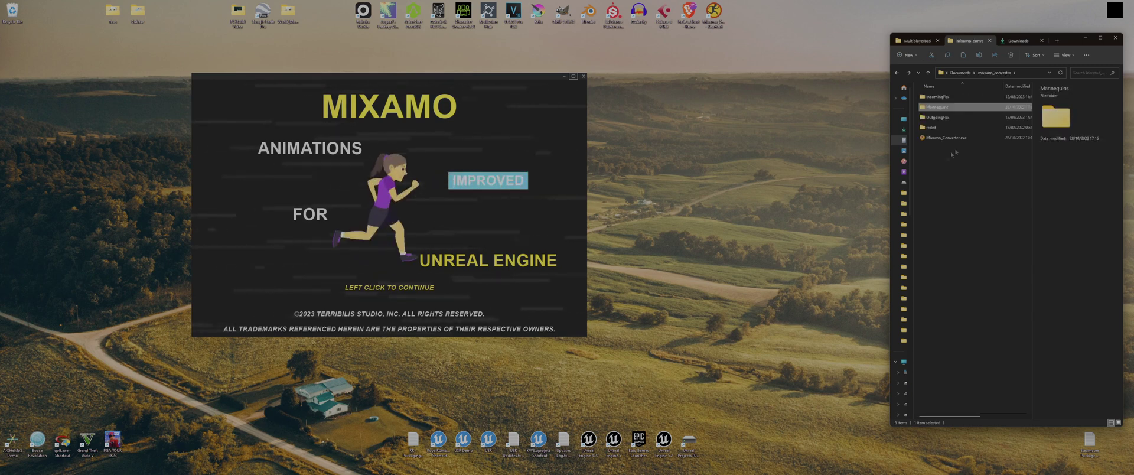
pyautogui.doubleClick(938, 97)
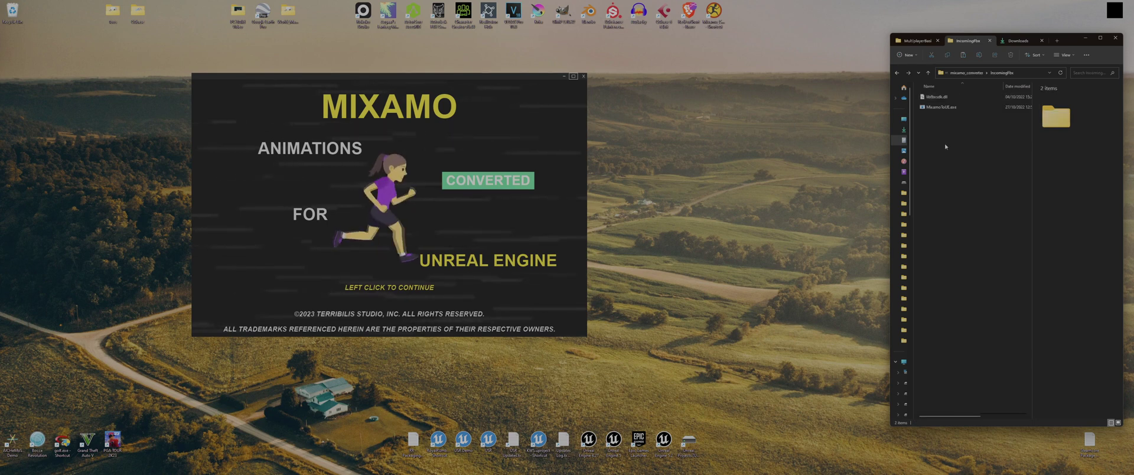
pyautogui.hotkey('ctrl', 'v')
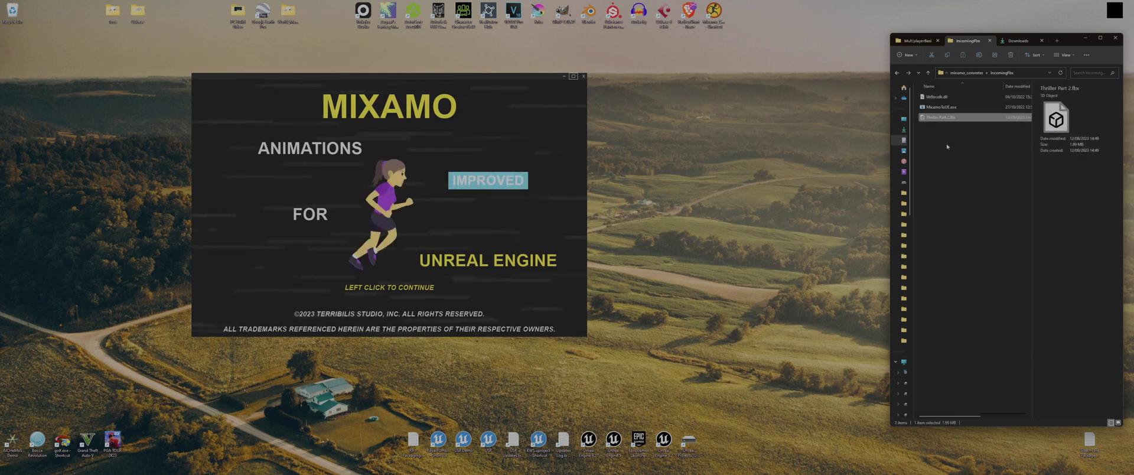
pyautogui.moveTo(429, 81); pyautogui.dragTo(539, 75)
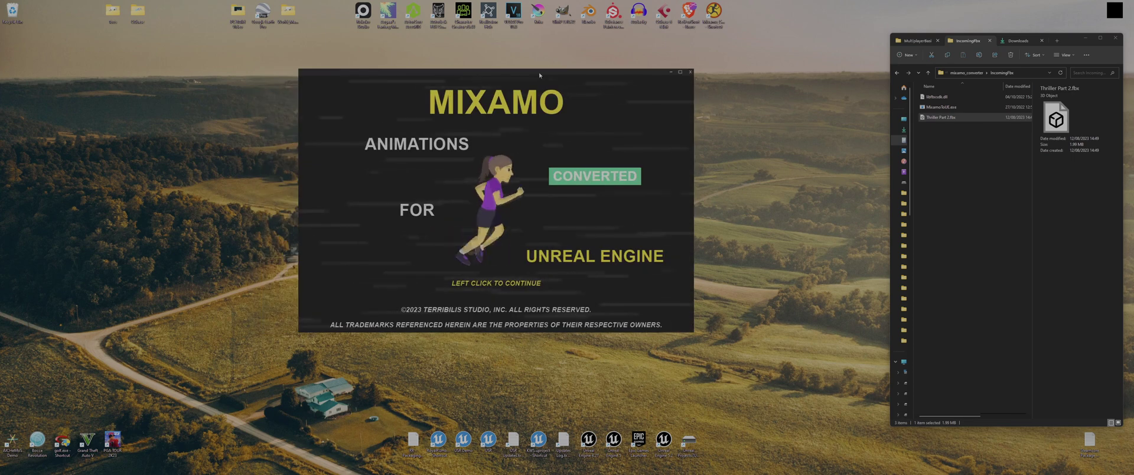
# Dismiss the converter splash and scroll to the panel listing Thriller Part 2.fbx for conversion.
pyautogui.click(501, 224)
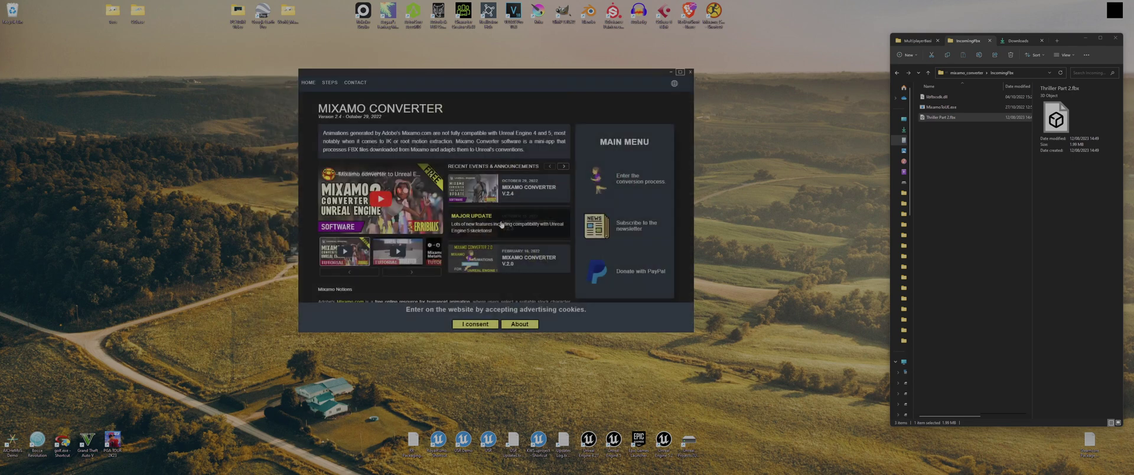
pyautogui.click(629, 181)
pyautogui.scroll(-10, 524, 210)
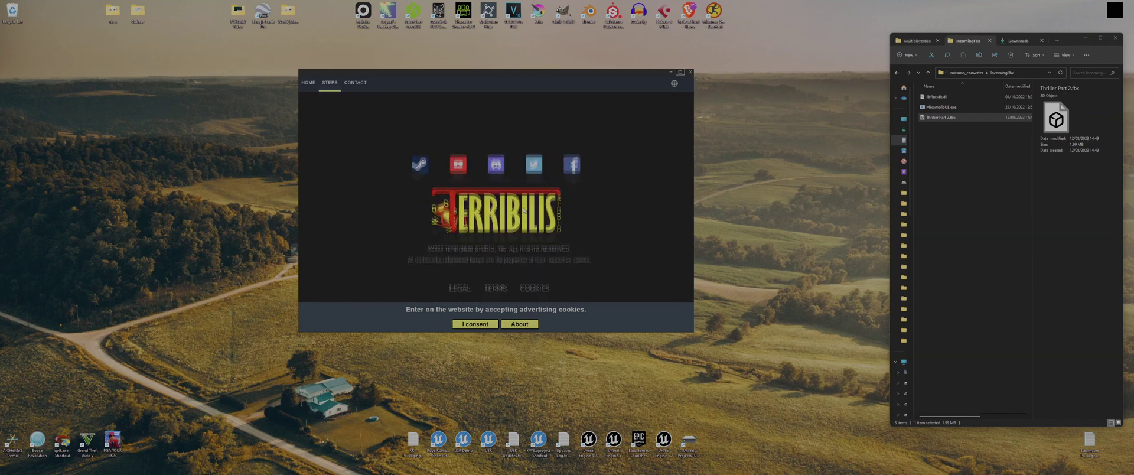
pyautogui.scroll(5, 523, 209)
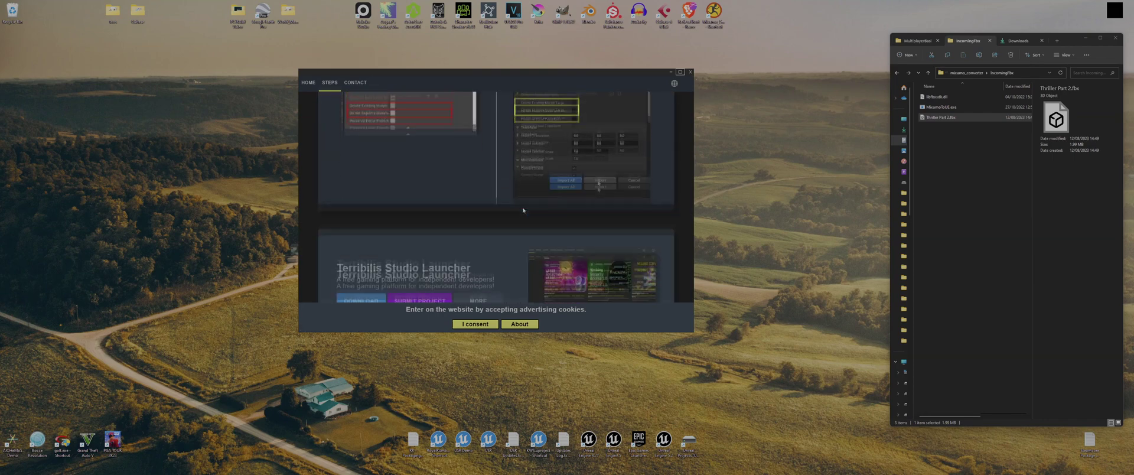
pyautogui.scroll(-5, 523, 210)
pyautogui.scroll(4, 523, 210)
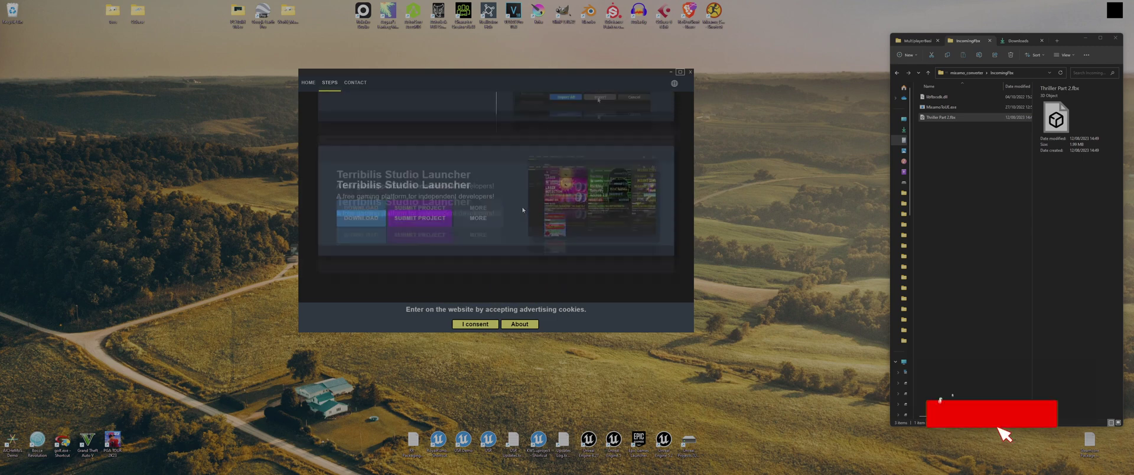
pyautogui.scroll(6, 523, 210)
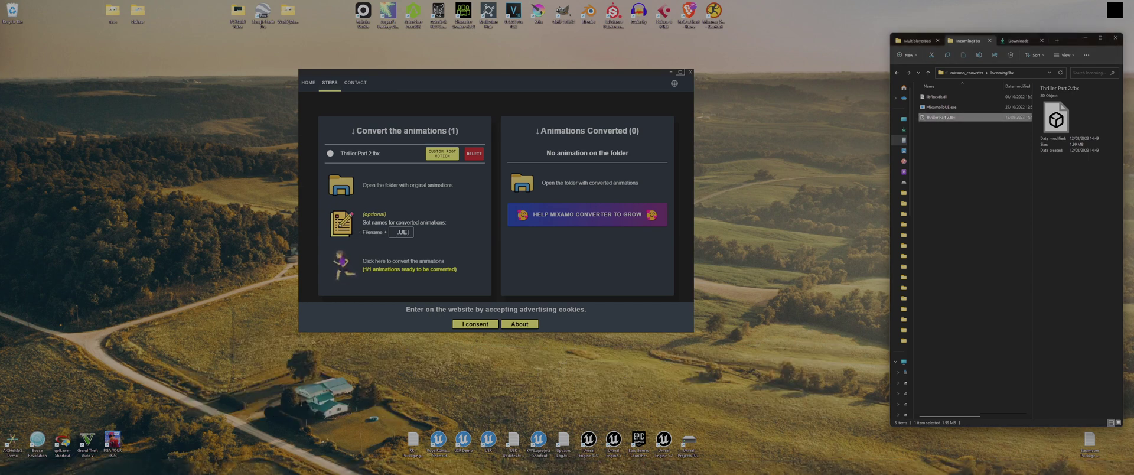
# Set the filename suffix to .UE5 and convert Thriller Part 2 for UE5.
pyautogui.click(407, 232)
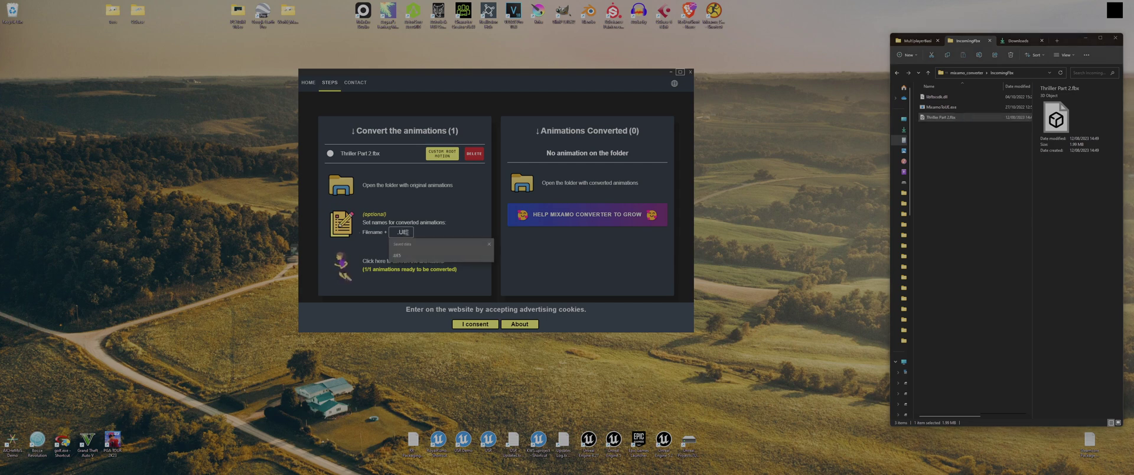
pyautogui.write('5')
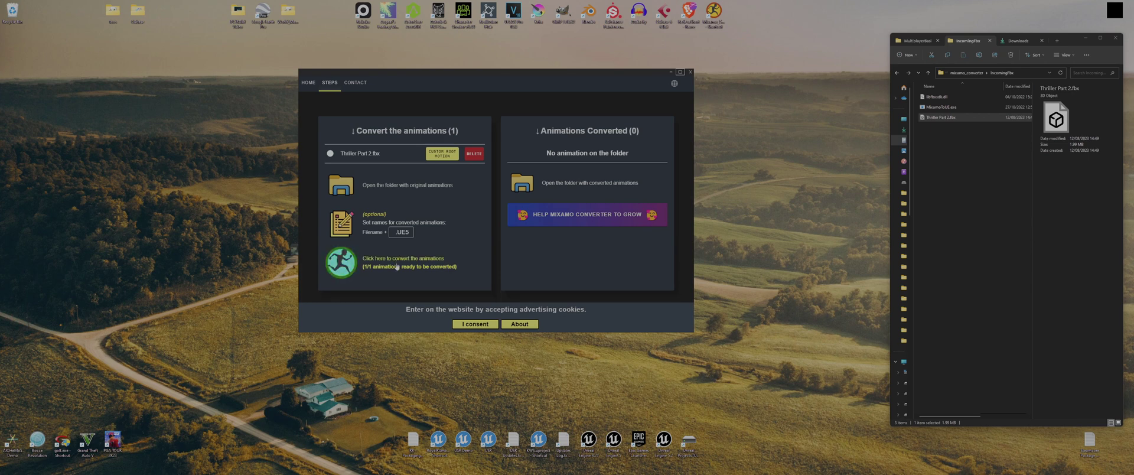
pyautogui.click(427, 265)
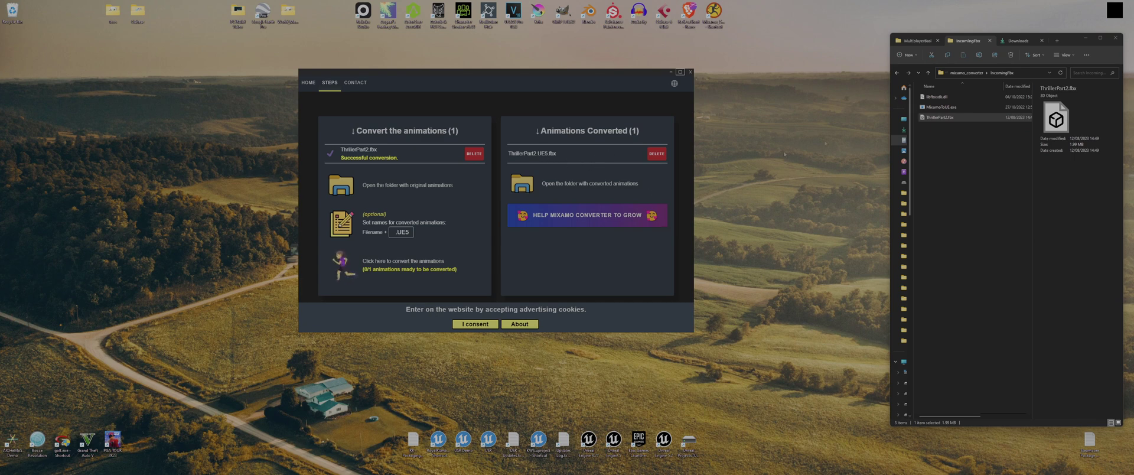
# Locate and select ThrillerPart2_UE5.fbx in the OutgoingFbx folder, then close Mixamo Converter.
pyautogui.click(554, 185)
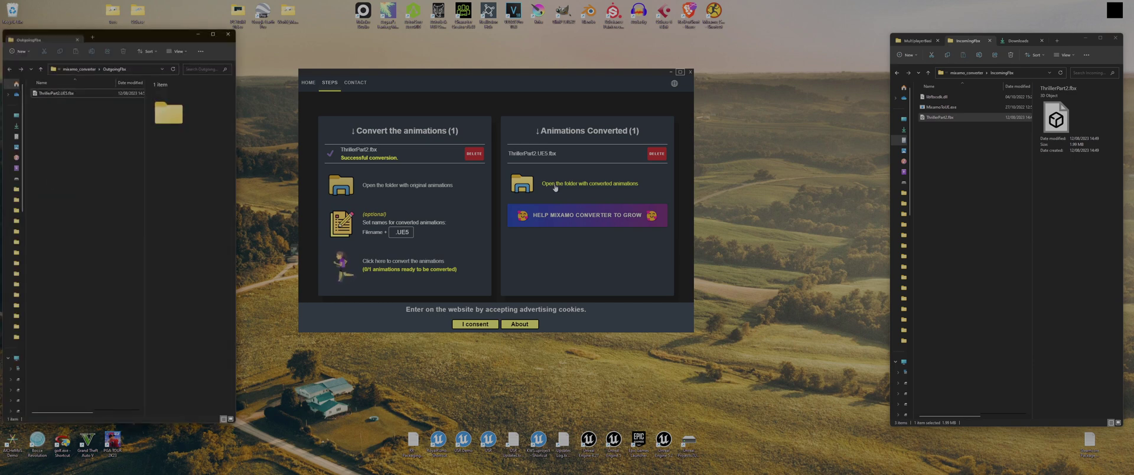
pyautogui.click(228, 34)
pyautogui.click(956, 170)
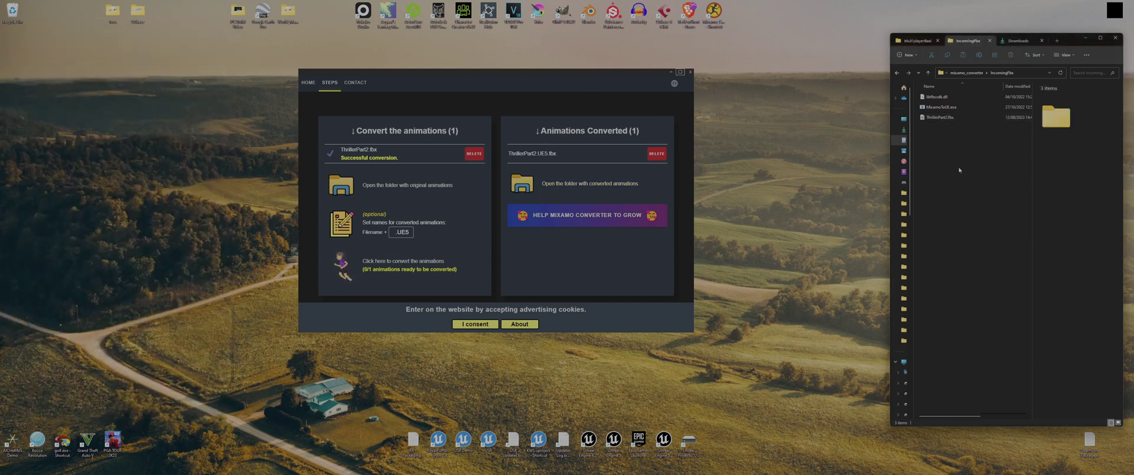
pyautogui.hotkey('alt', 'Up')
pyautogui.doubleClick(945, 106)
pyautogui.click(935, 99)
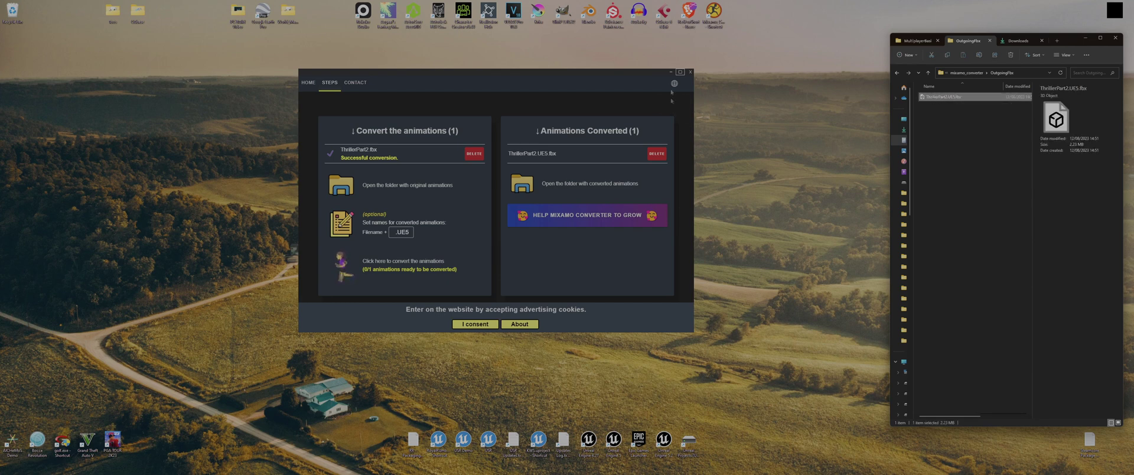
pyautogui.click(689, 72)
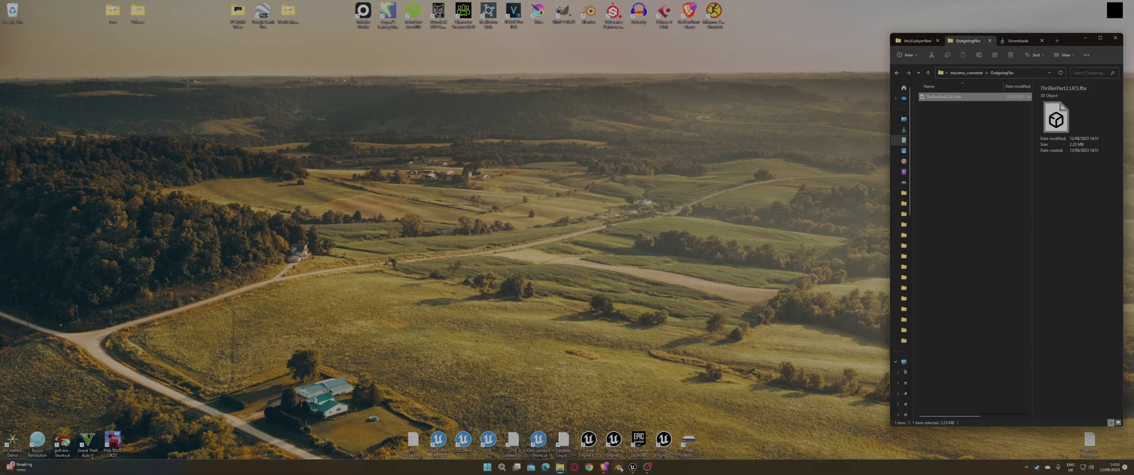
# Import ThrillerPart2_UE5.fbx into Content/Characters/Anims using SK_Mannequin as its skeleton.
pyautogui.click(631, 467)
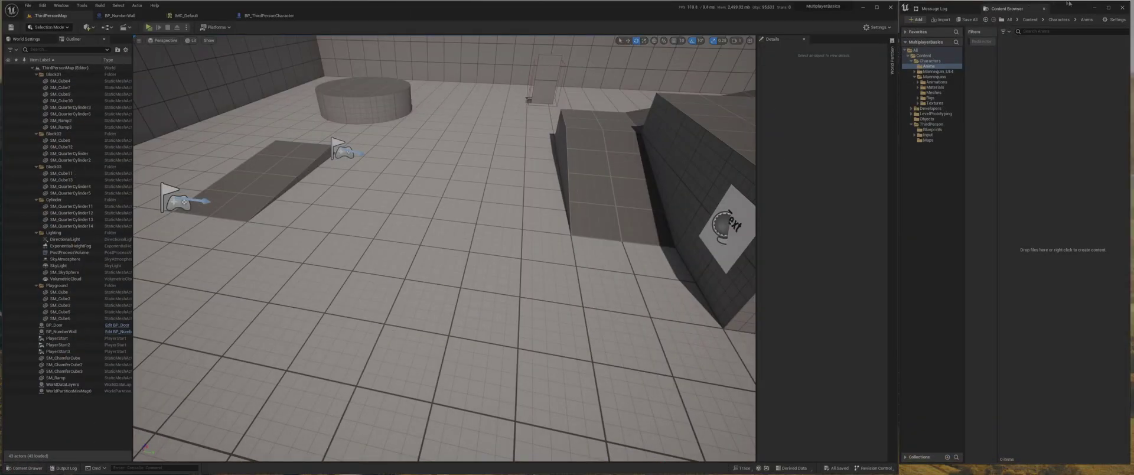
pyautogui.moveTo(1062, 3); pyautogui.dragTo(830, 133)
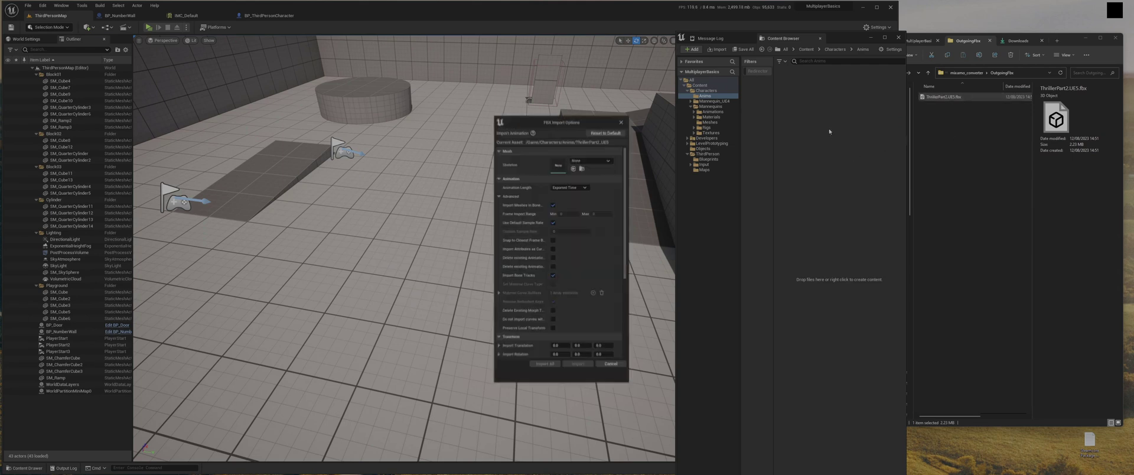
pyautogui.click(590, 160)
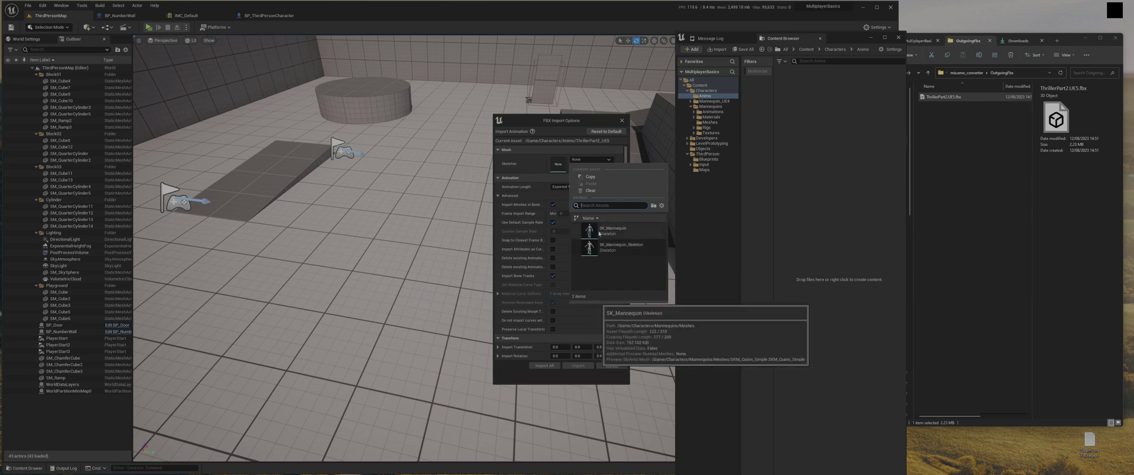
pyautogui.click(599, 232)
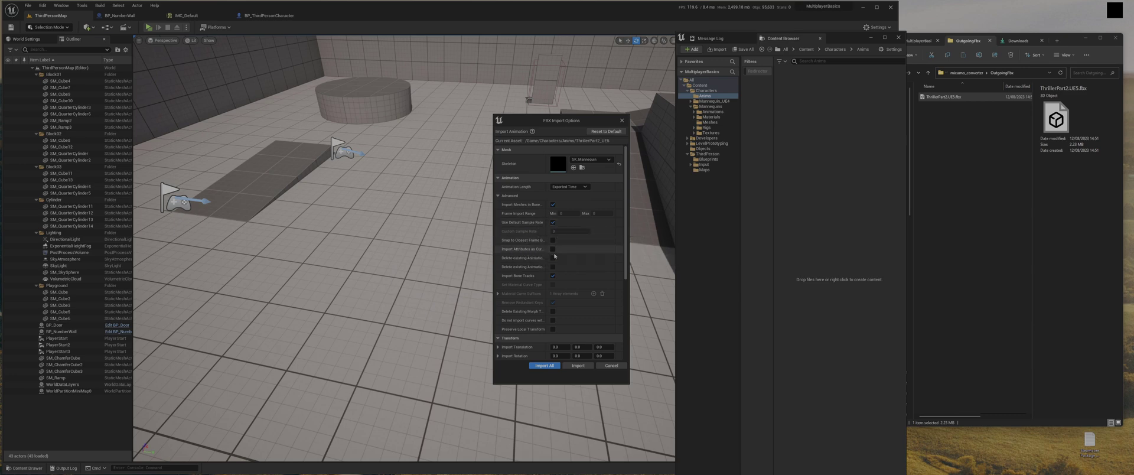
pyautogui.moveTo(541, 253)
pyautogui.mouseDown()
pyautogui.moveTo(573, 254)
pyautogui.moveTo(556, 253)
pyautogui.mouseUp()
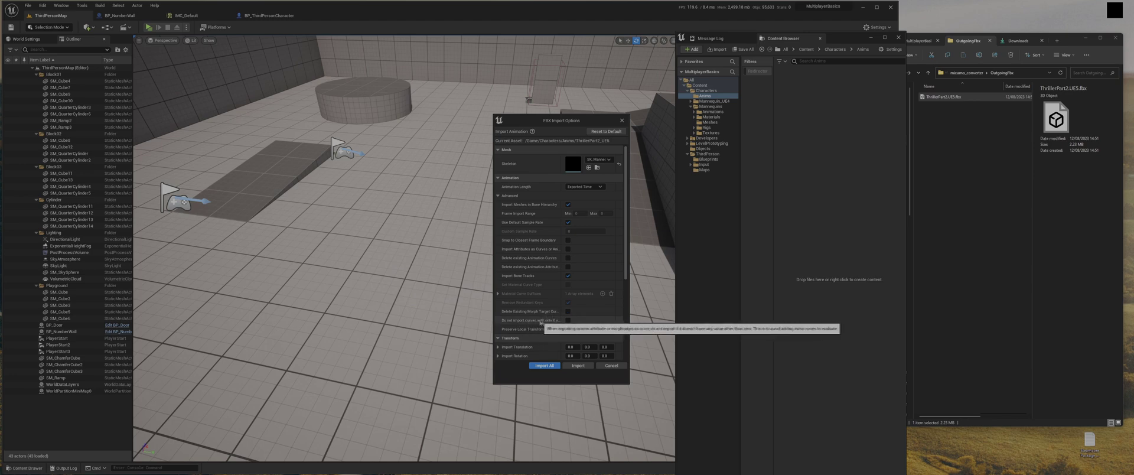
pyautogui.moveTo(557, 322); pyautogui.dragTo(561, 323)
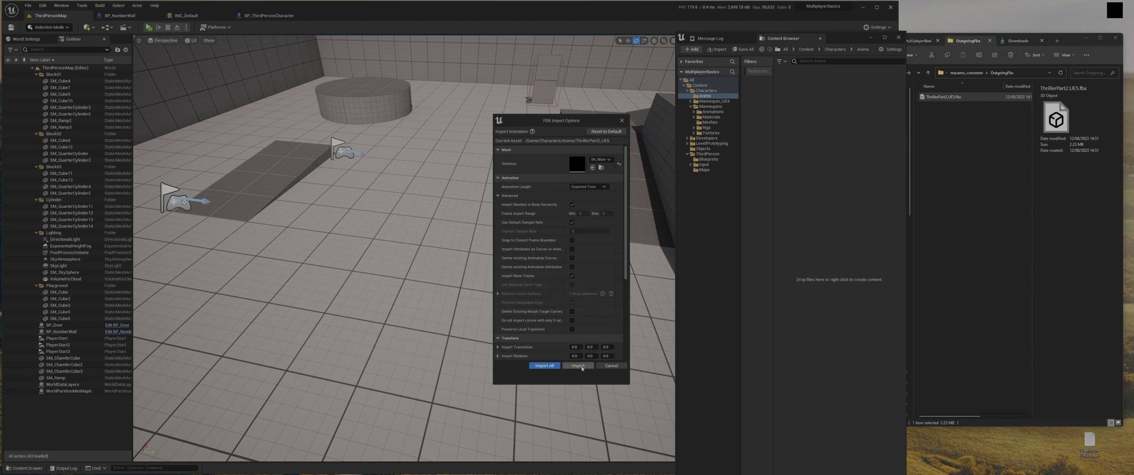
pyautogui.click(578, 366)
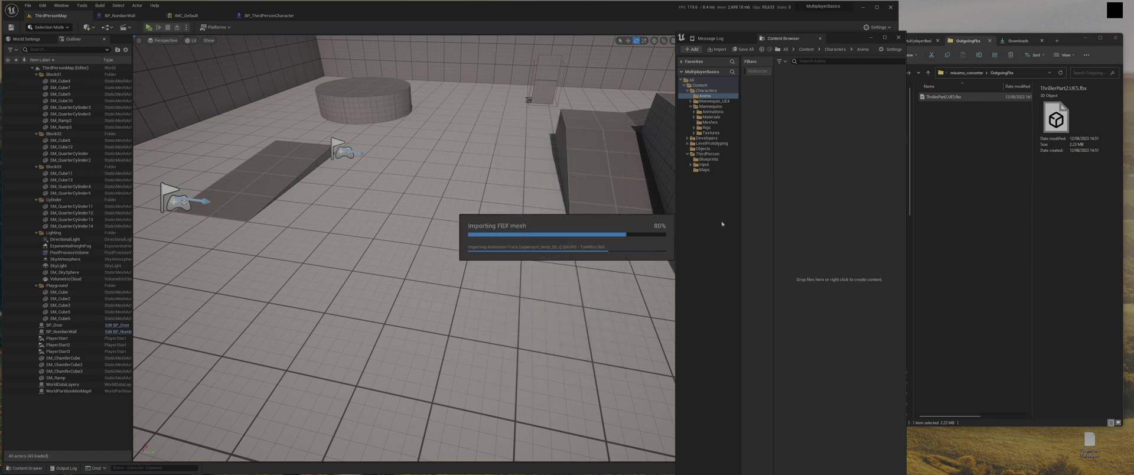
# Place an SKM_Manny from the Mannequins Meshes folder into the level.
pyautogui.moveTo(842, 40); pyautogui.dragTo(1064, 11)
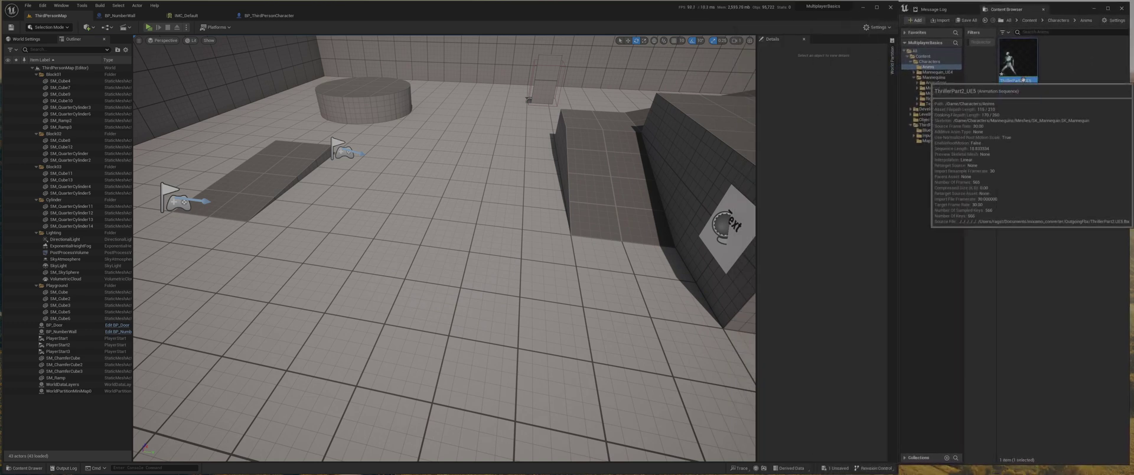
pyautogui.click(1022, 79)
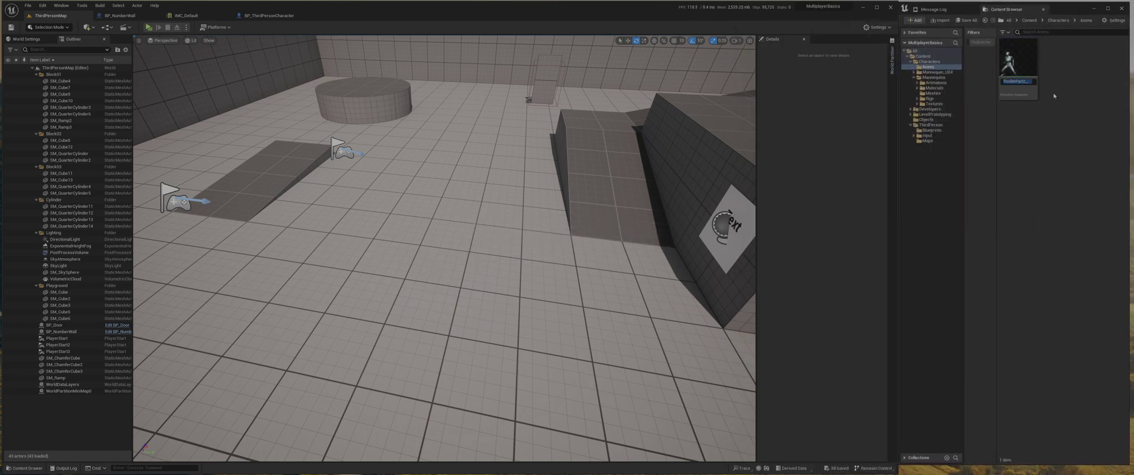
pyautogui.click(1065, 52)
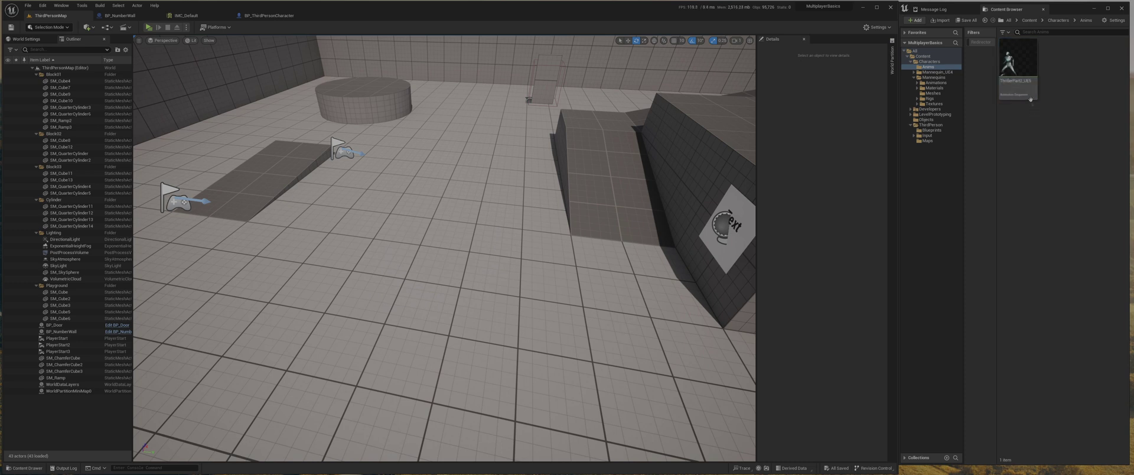
pyautogui.hotkey('alt', 'Left')
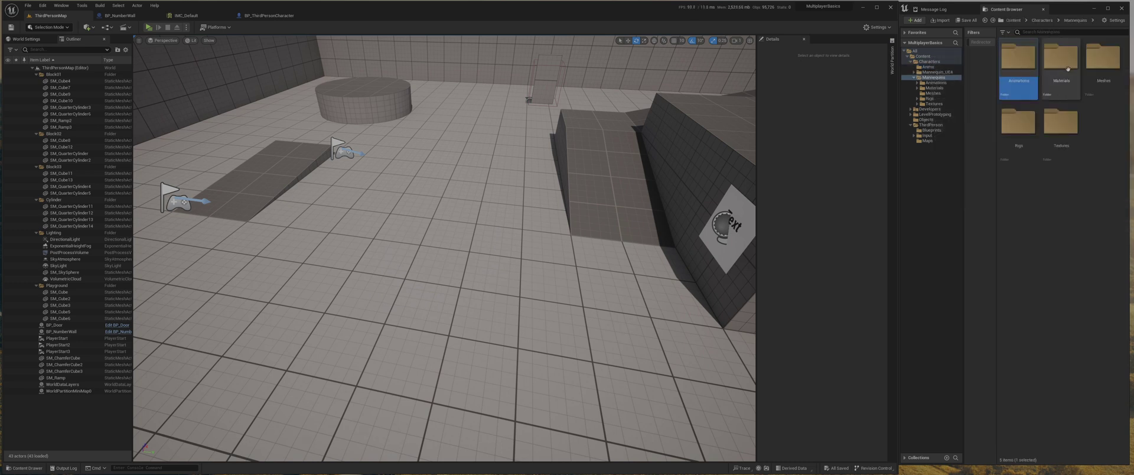
pyautogui.doubleClick(1101, 82)
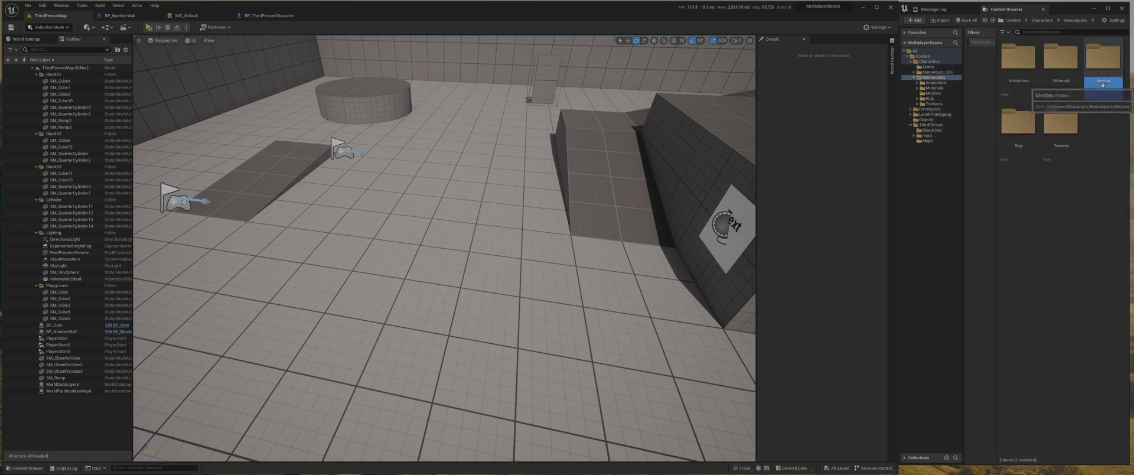
pyautogui.moveTo(1102, 82); pyautogui.dragTo(527, 246)
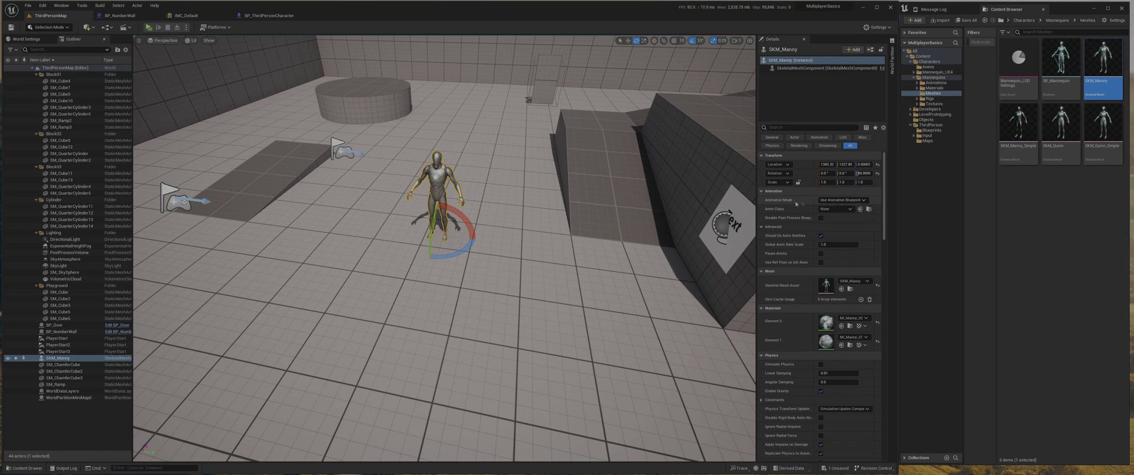
# Set Manny's Animation Mode to Use Animation Asset playing ThrillerPart2_UE5.
pyautogui.click(841, 200)
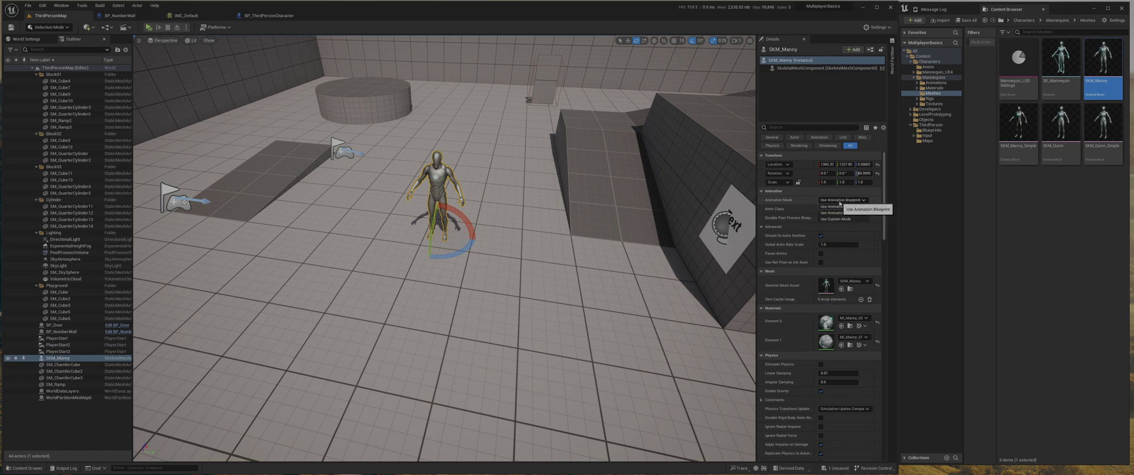
pyautogui.click(840, 213)
pyautogui.click(849, 211)
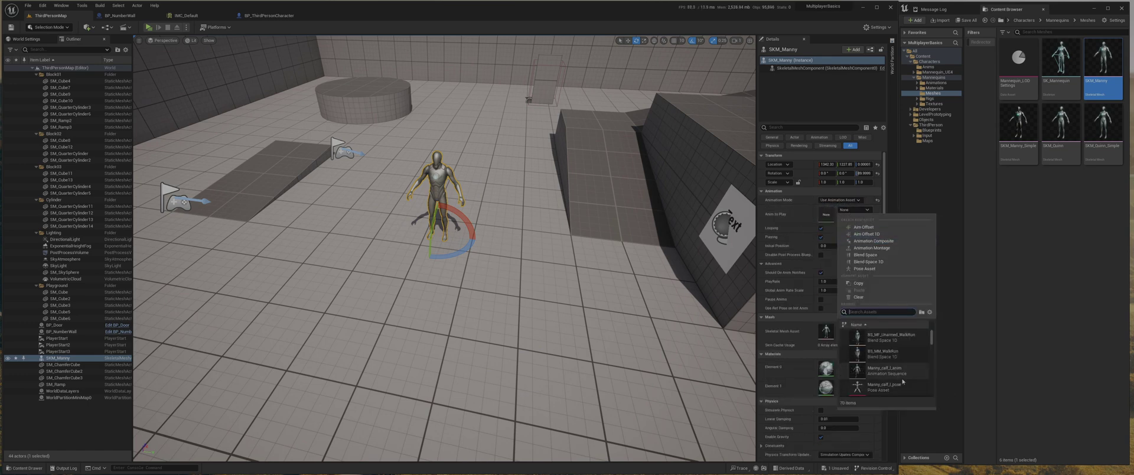
pyautogui.scroll(-2, 902, 382)
pyautogui.write('thri')
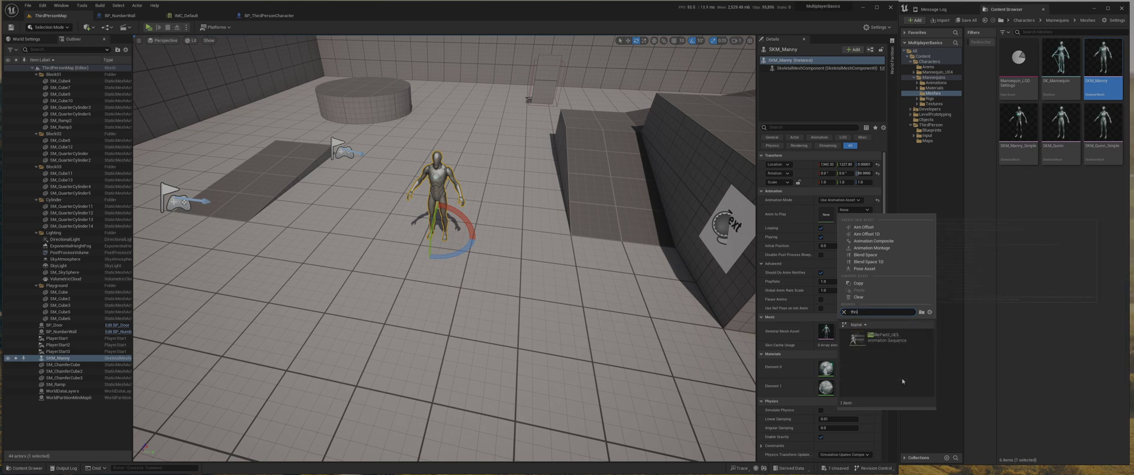
pyautogui.click(881, 337)
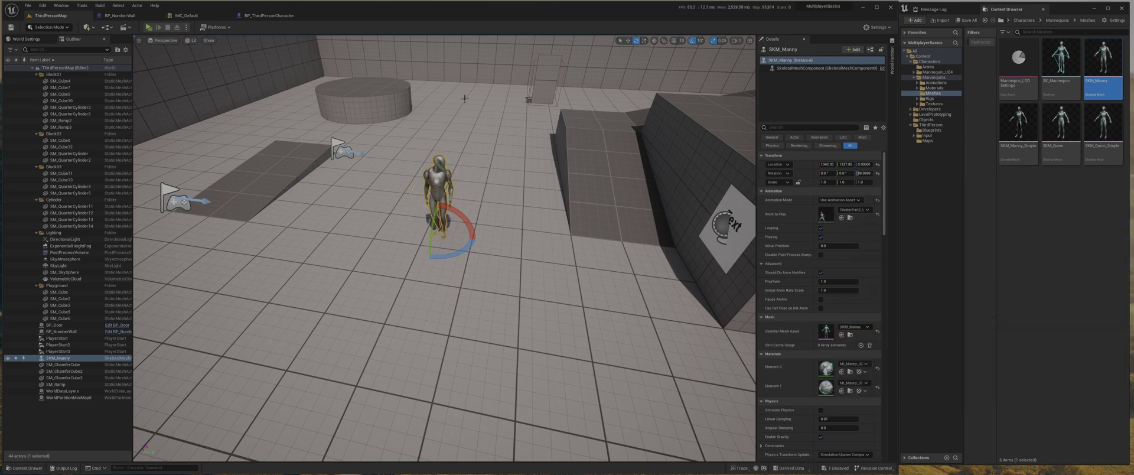
pyautogui.click(149, 28)
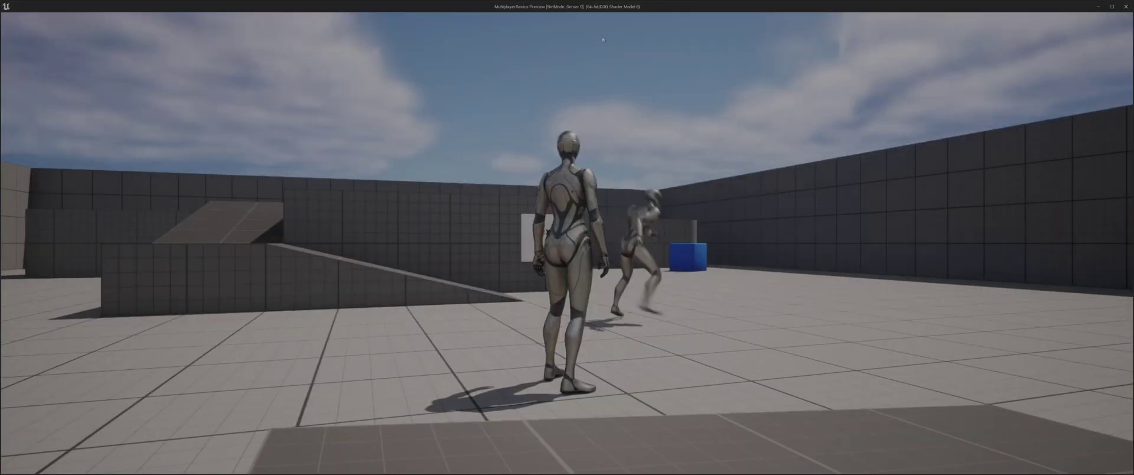
# Walk the player forward with W toward the Manny performing the Thriller dance.
pyautogui.press('w')
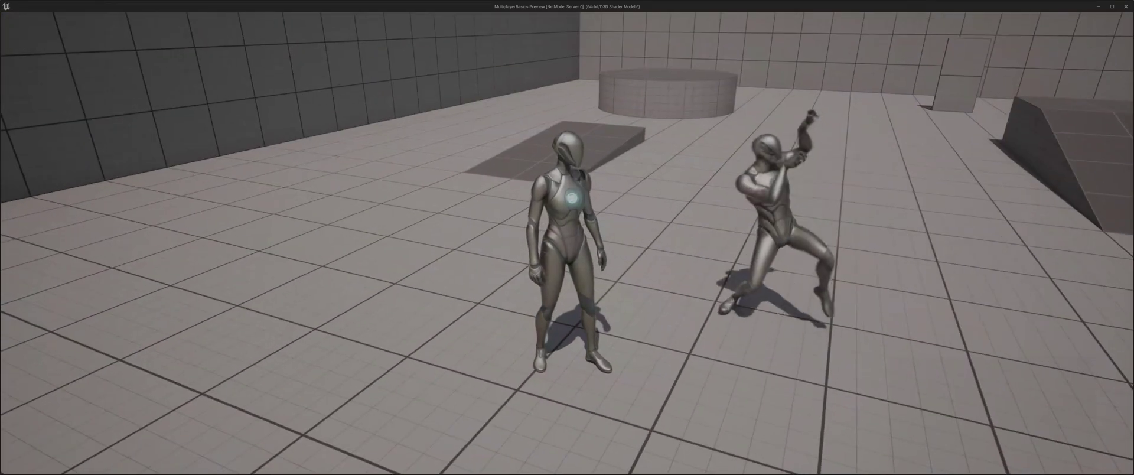
pyautogui.press('w')
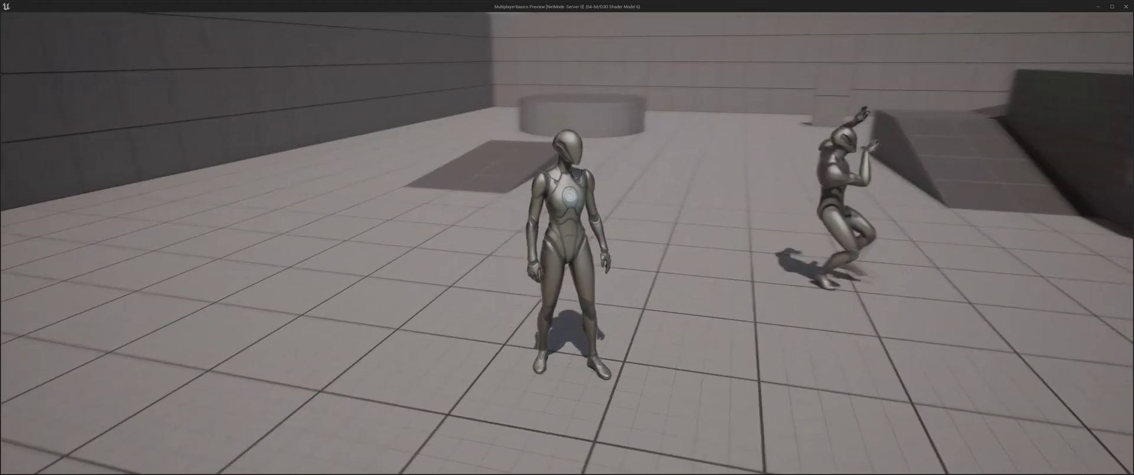